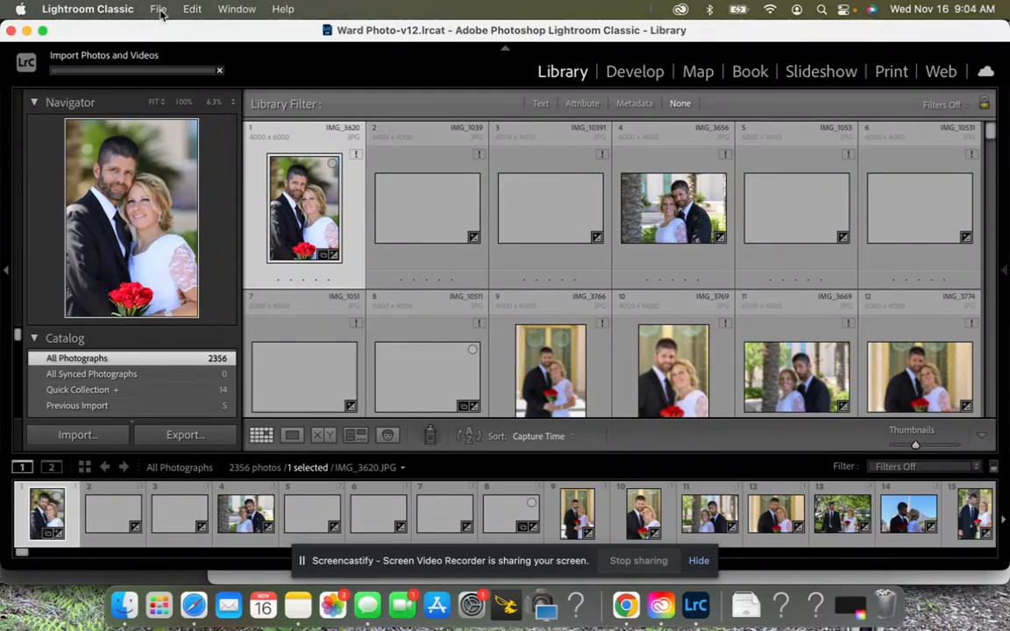
click(159, 10)
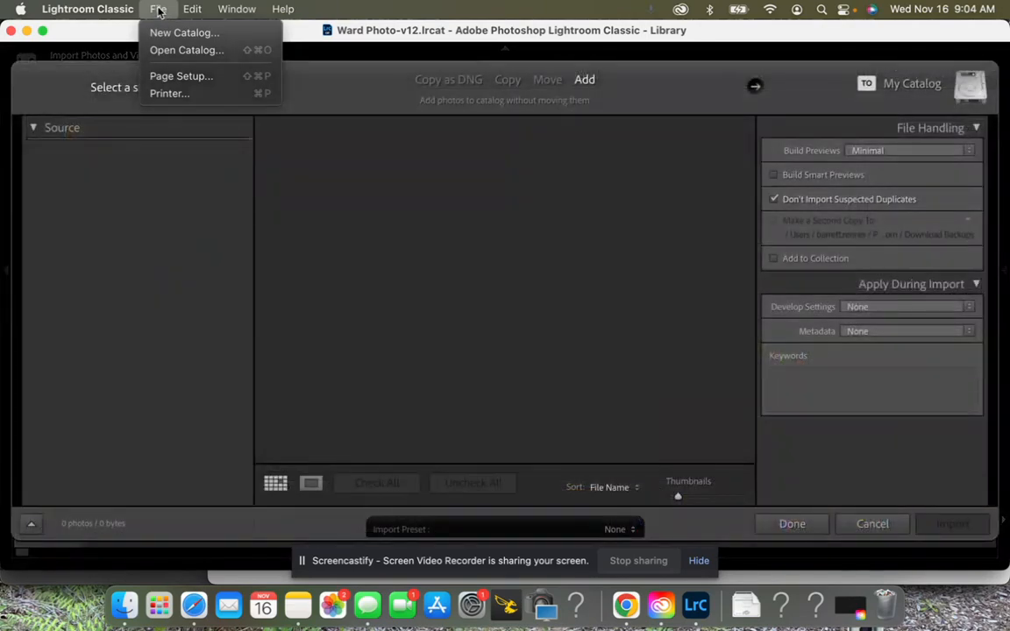
click(156, 12)
click(155, 9)
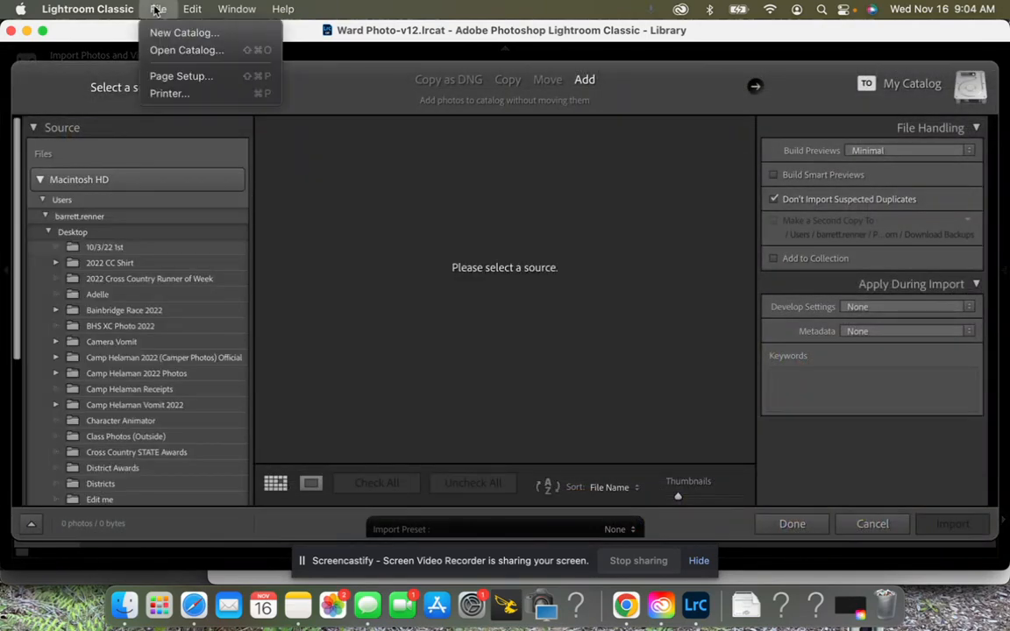
click(271, 304)
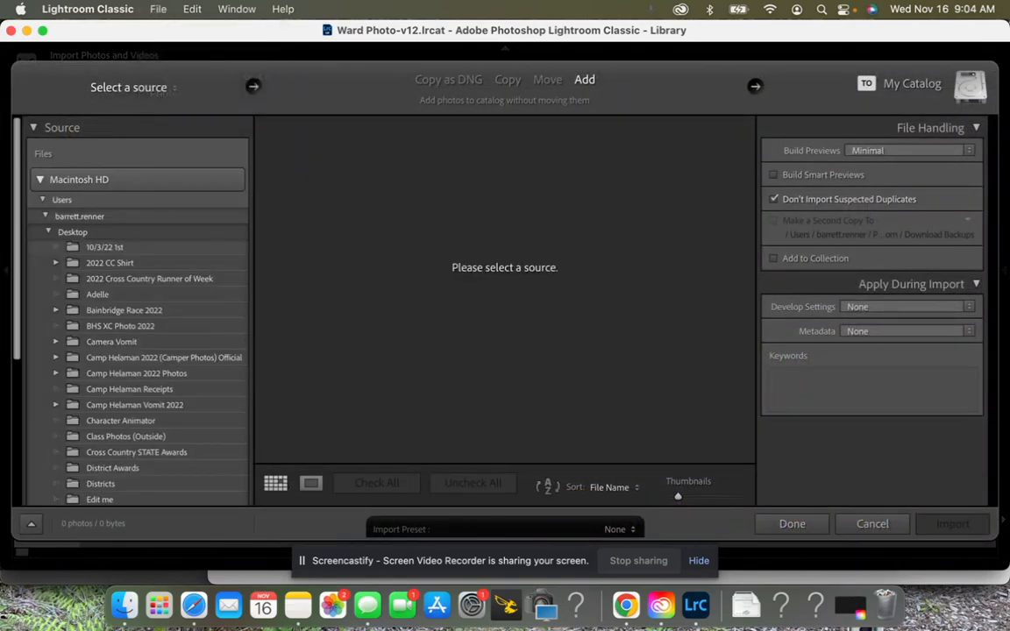
click(869, 526)
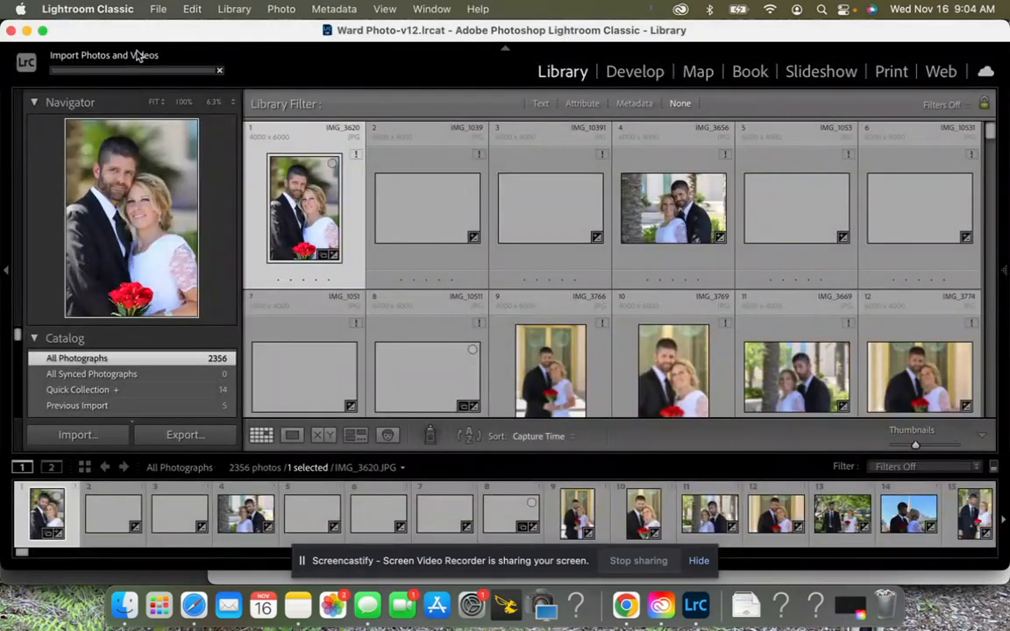
Start importing photos and video, and expand the source tree through Macintosh HD, Users and the user's home folder to Desktop
click(154, 11)
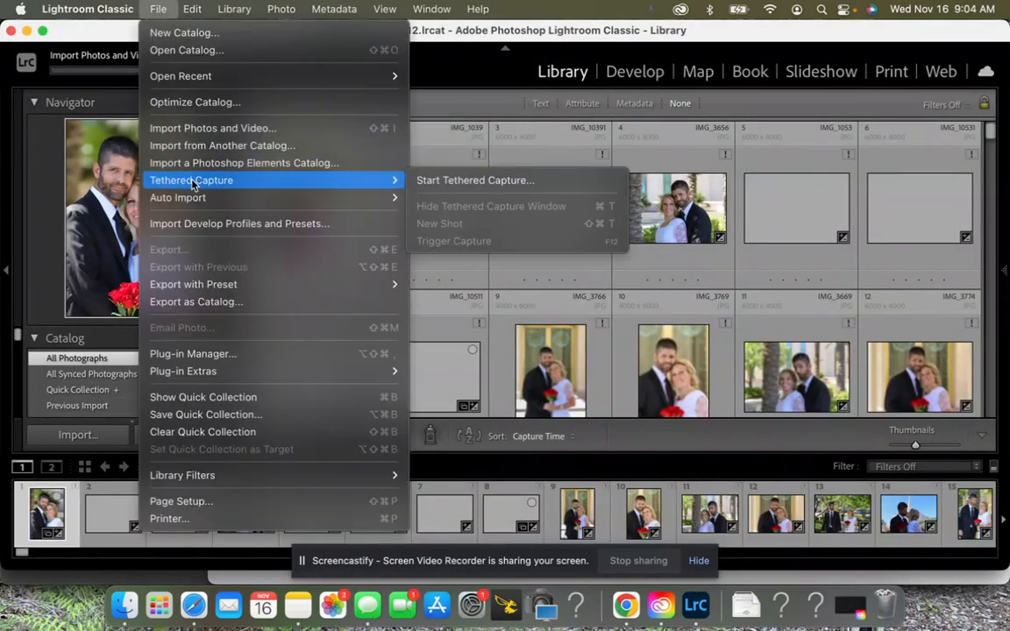
click(246, 130)
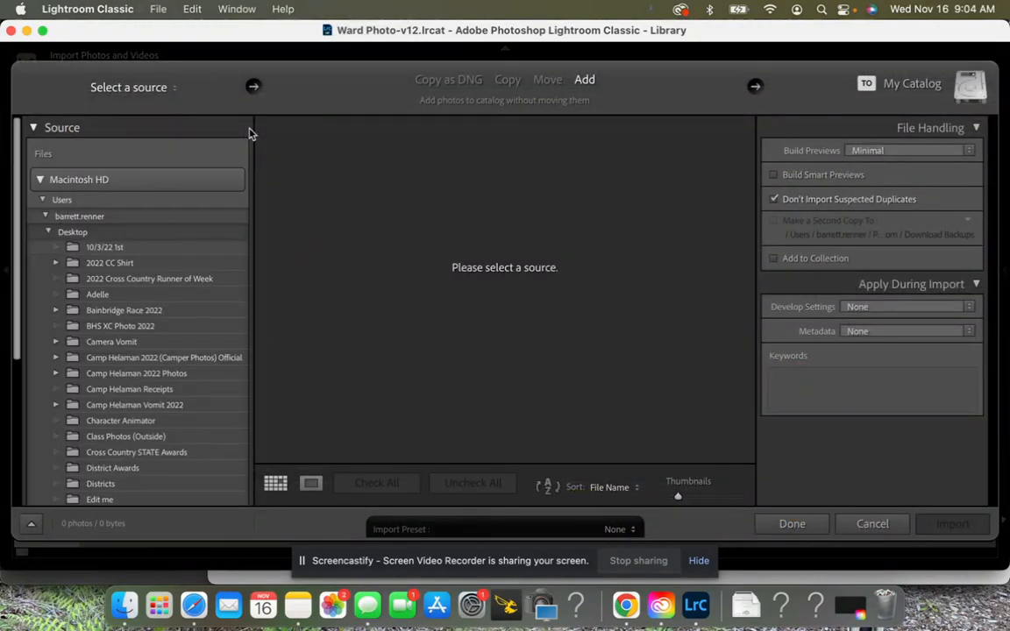
click(43, 200)
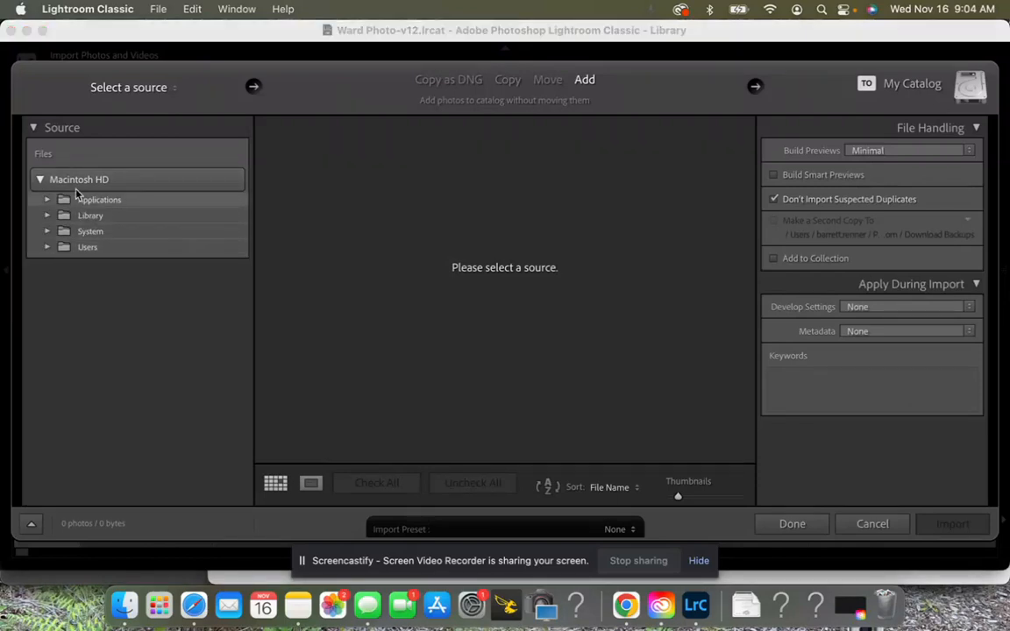
click(38, 180)
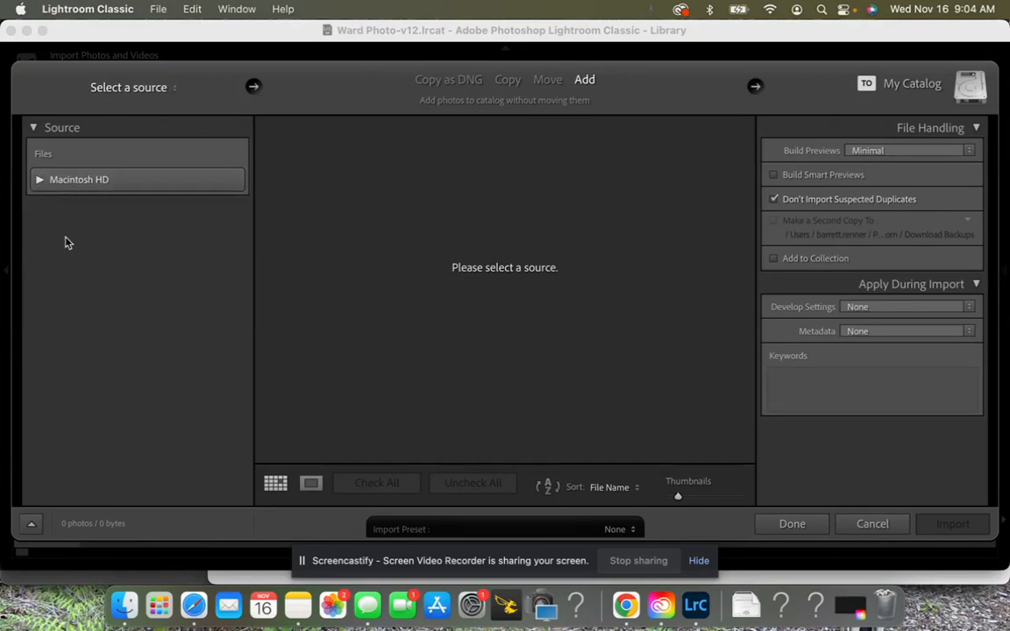
click(38, 180)
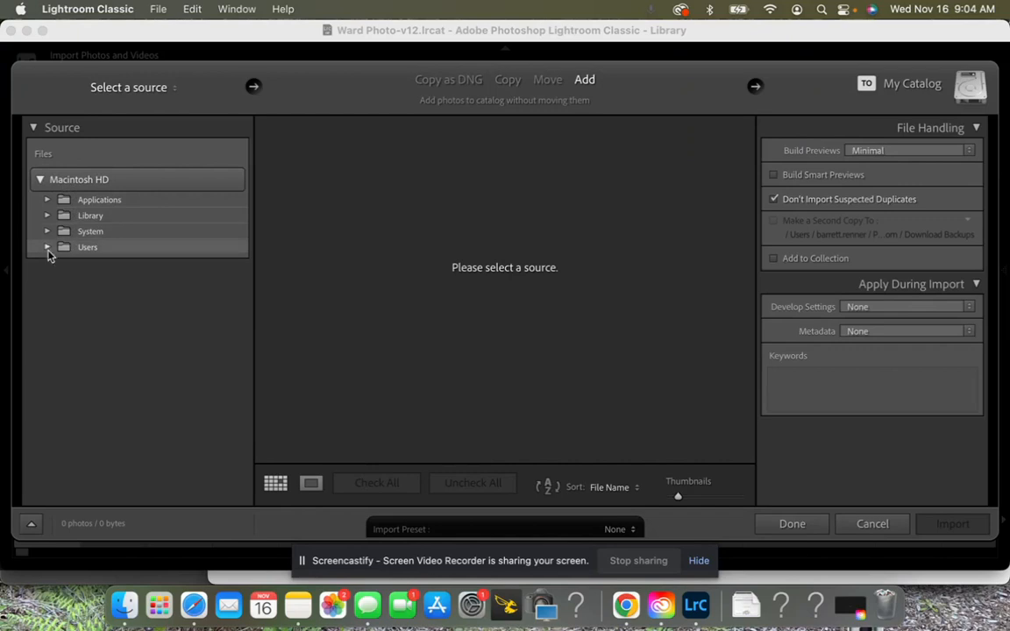
click(47, 249)
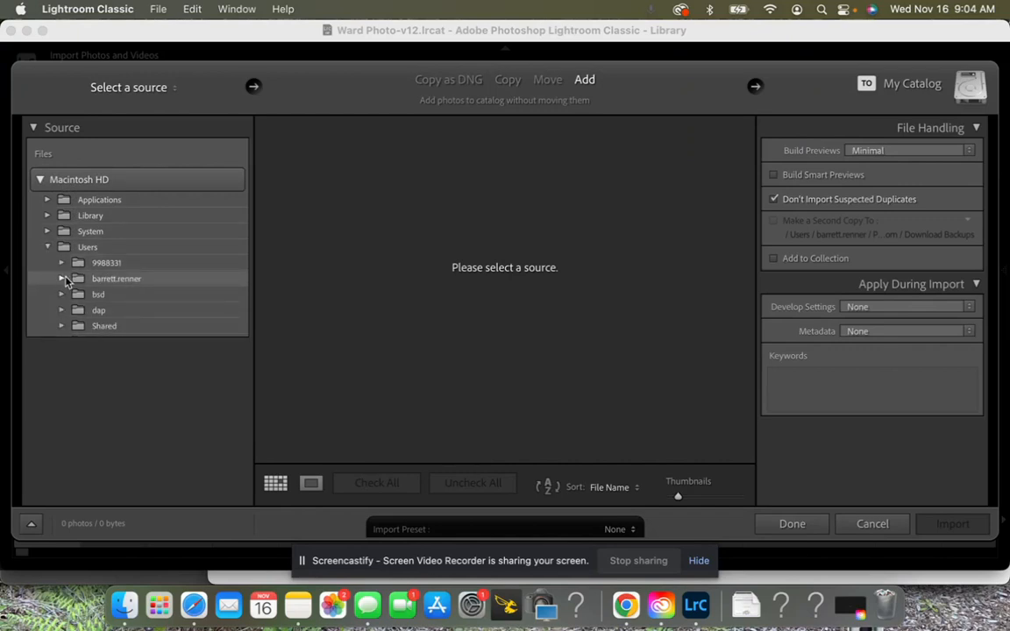
click(62, 279)
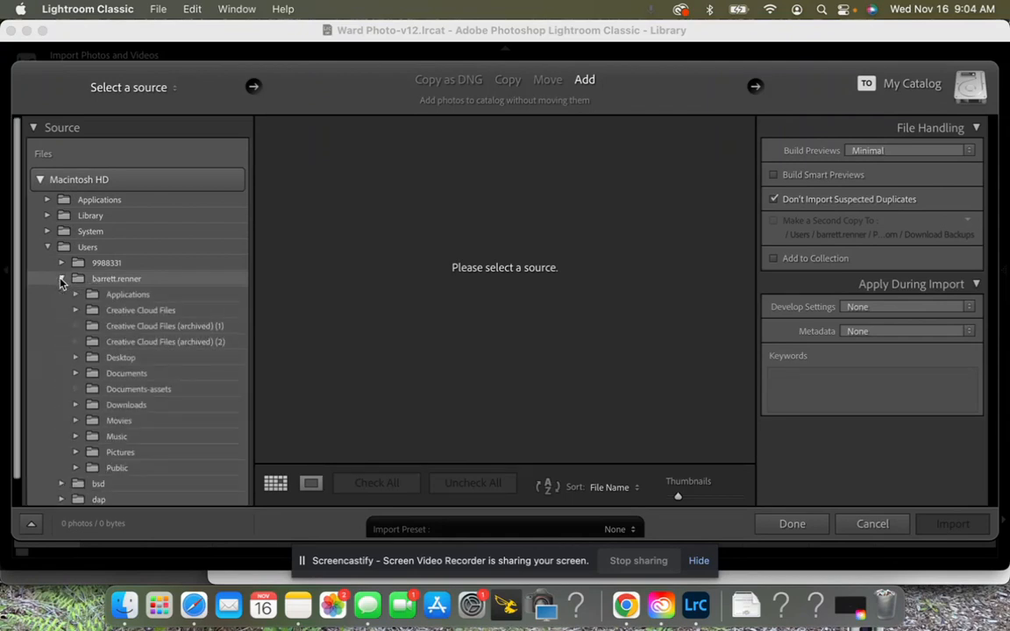
click(76, 359)
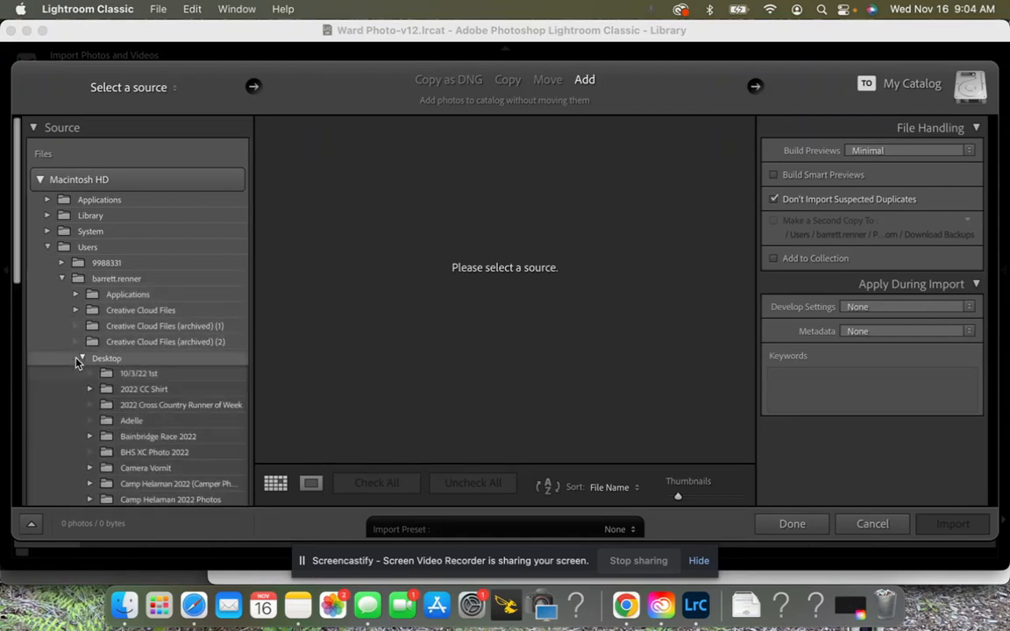
Choose the Print XC folder on the Desktop as the import source
scroll(157, 368, down, 5)
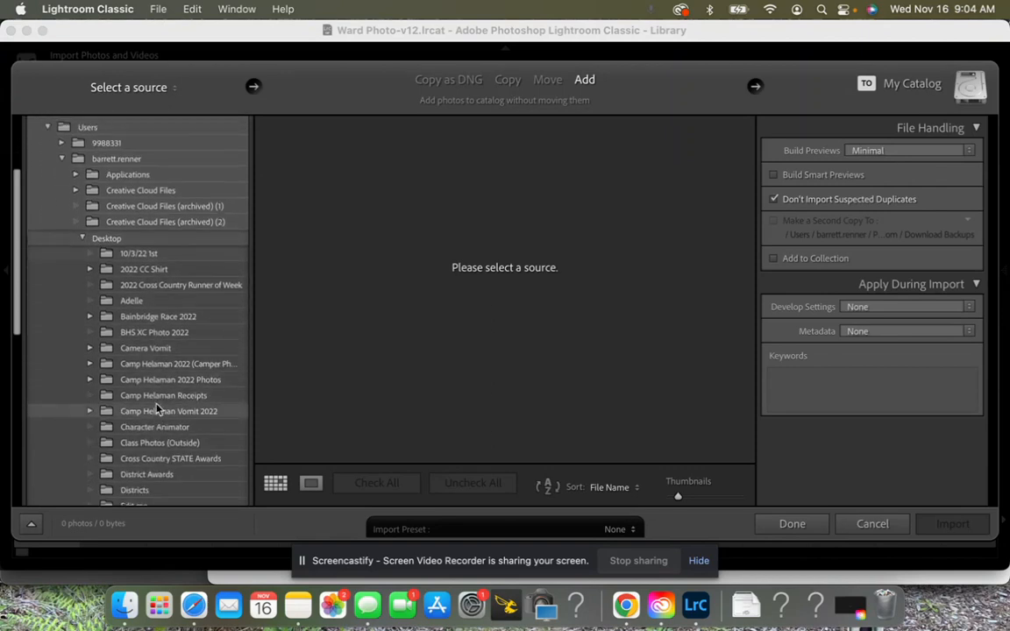
scroll(158, 410, down, 5)
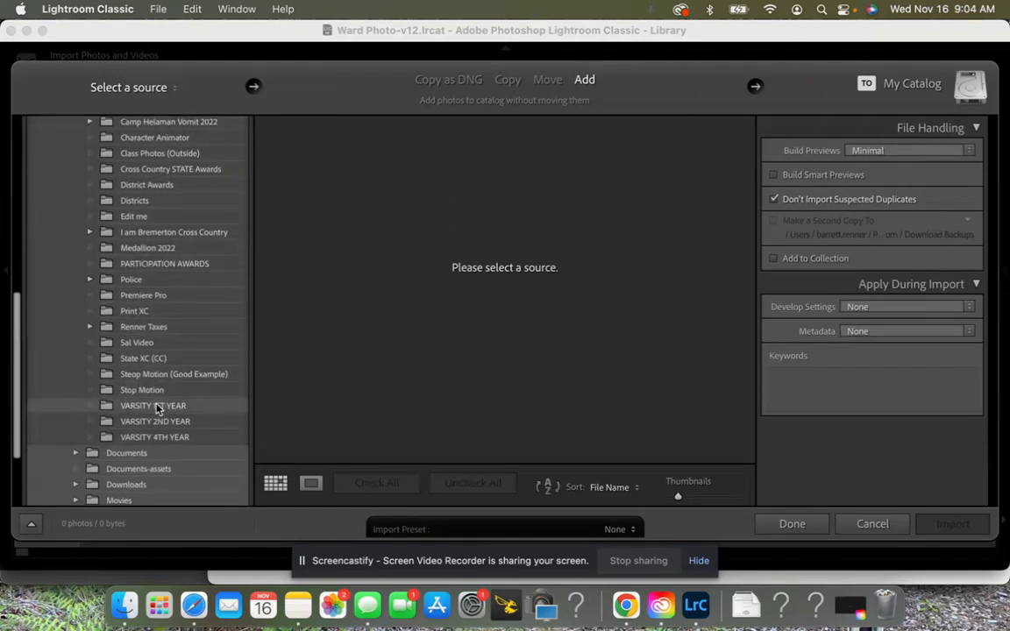
scroll(156, 408, up, 2)
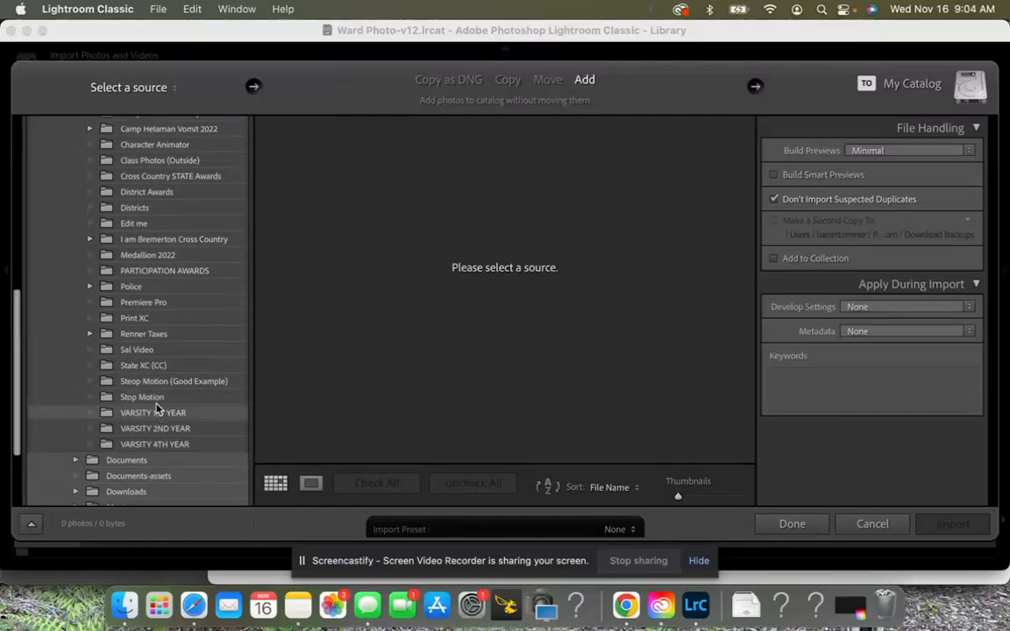
scroll(158, 409, up, 3)
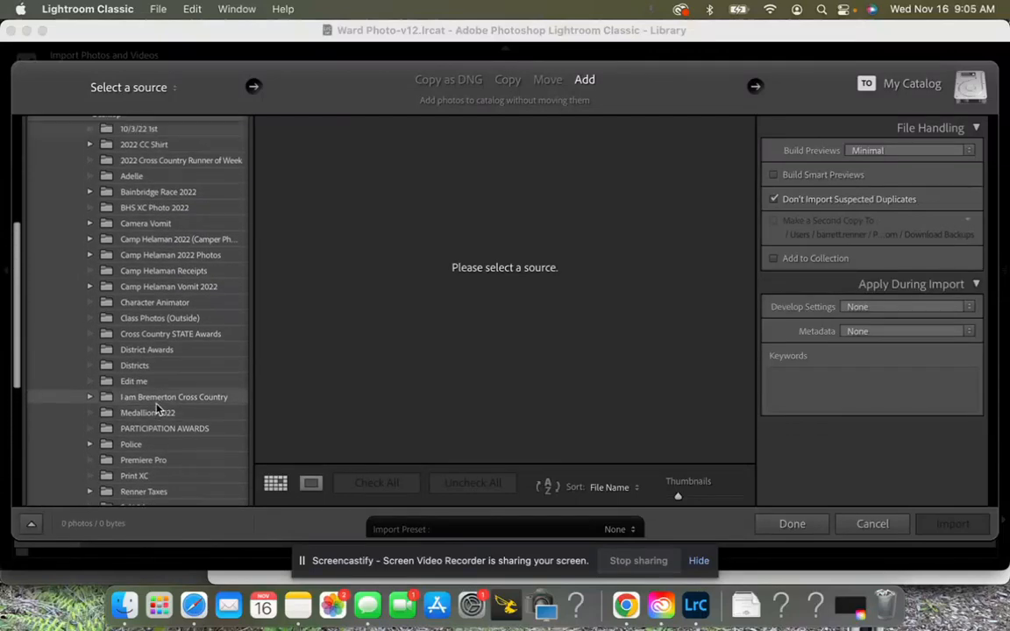
scroll(158, 409, down, 3)
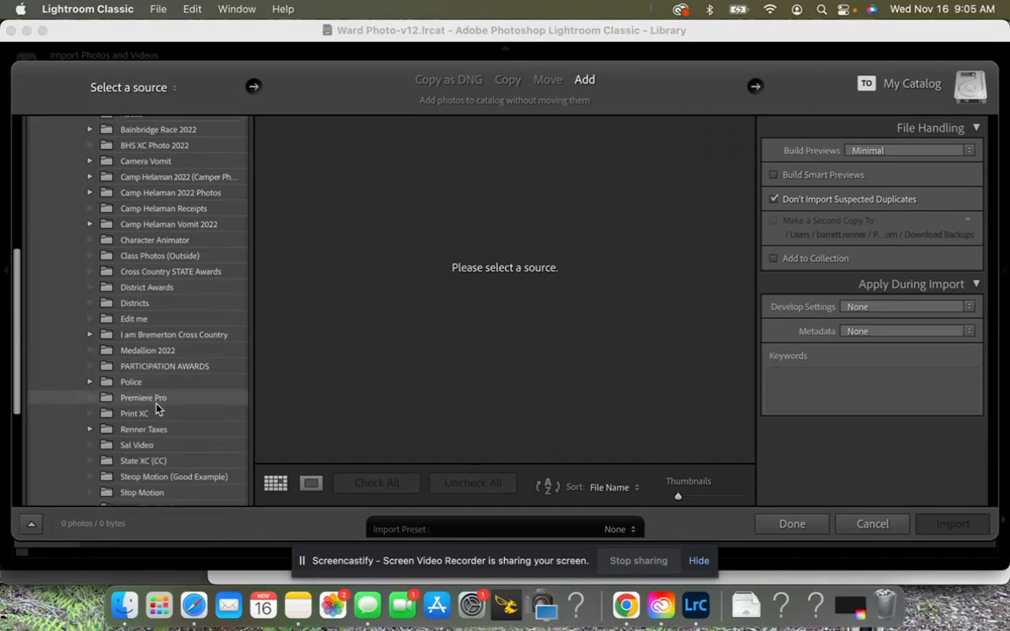
scroll(157, 409, down, 1)
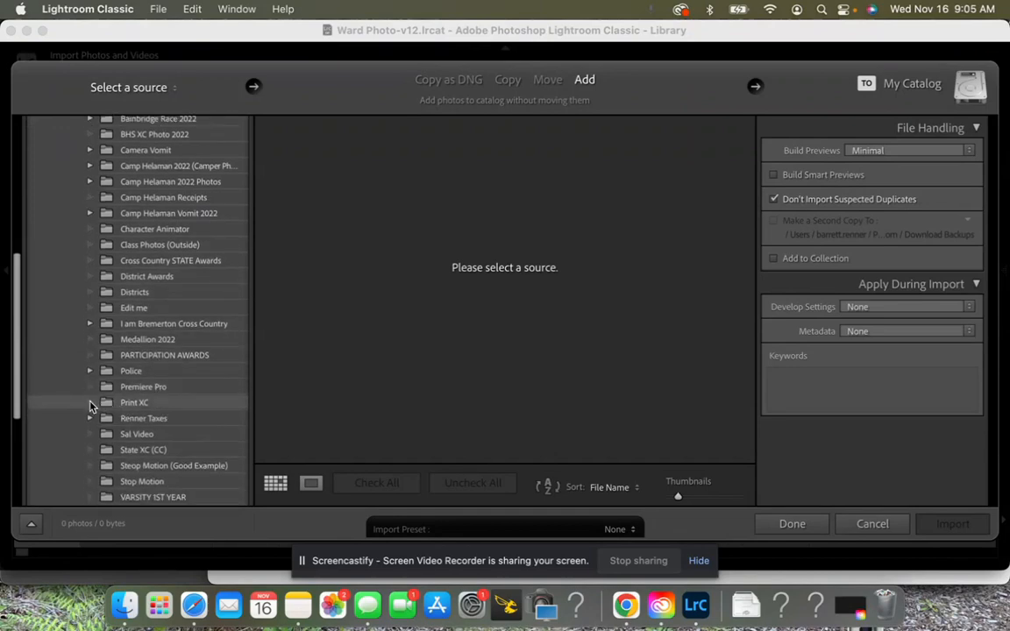
click(122, 405)
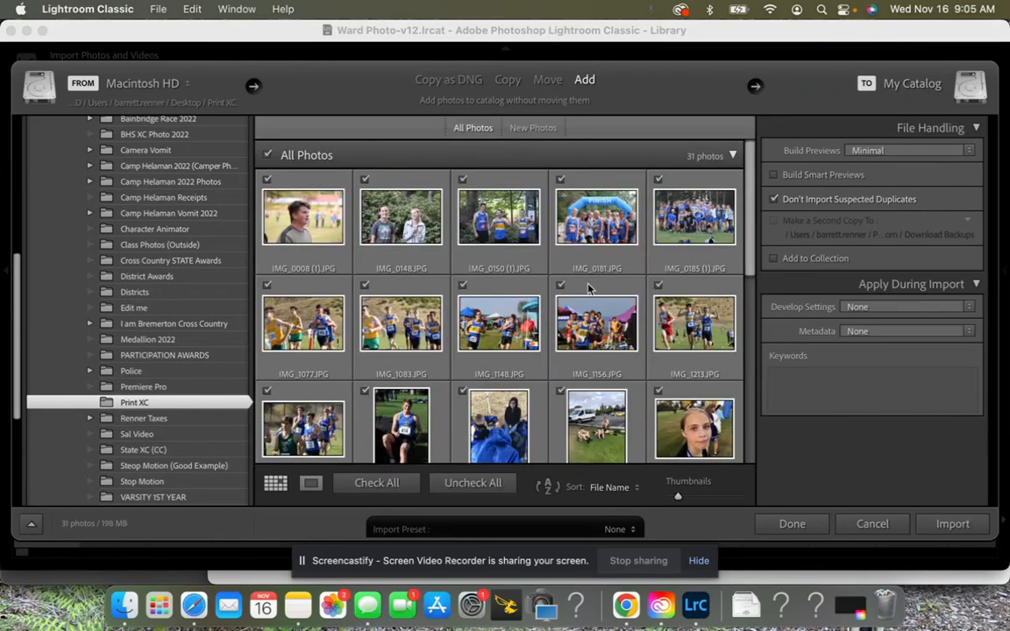
Exclude all photos in the Print XC folder from the import
scroll(589, 290, down, 10)
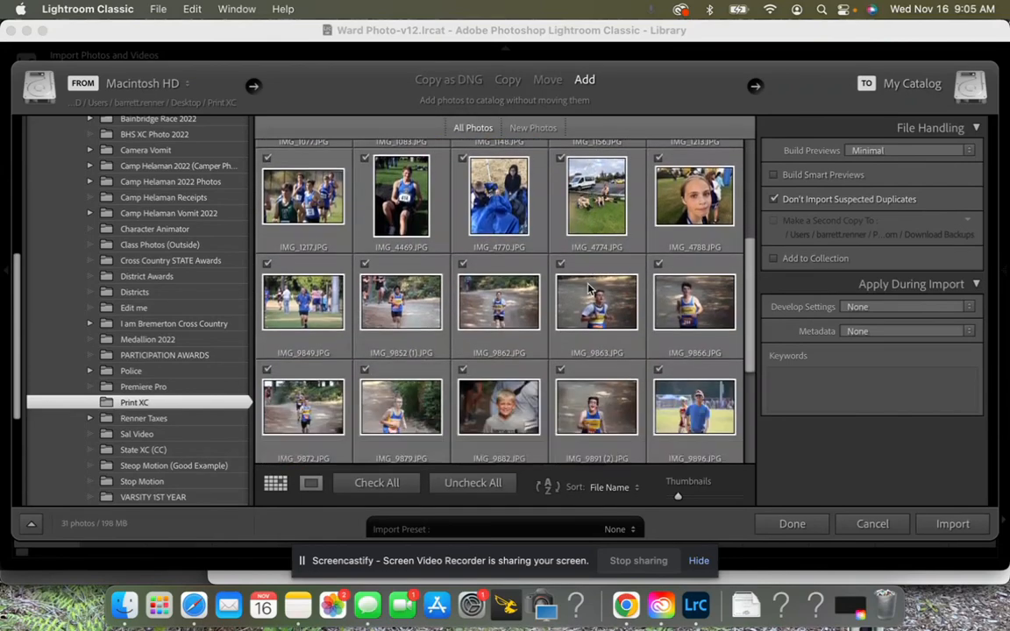
scroll(589, 289, down, 2)
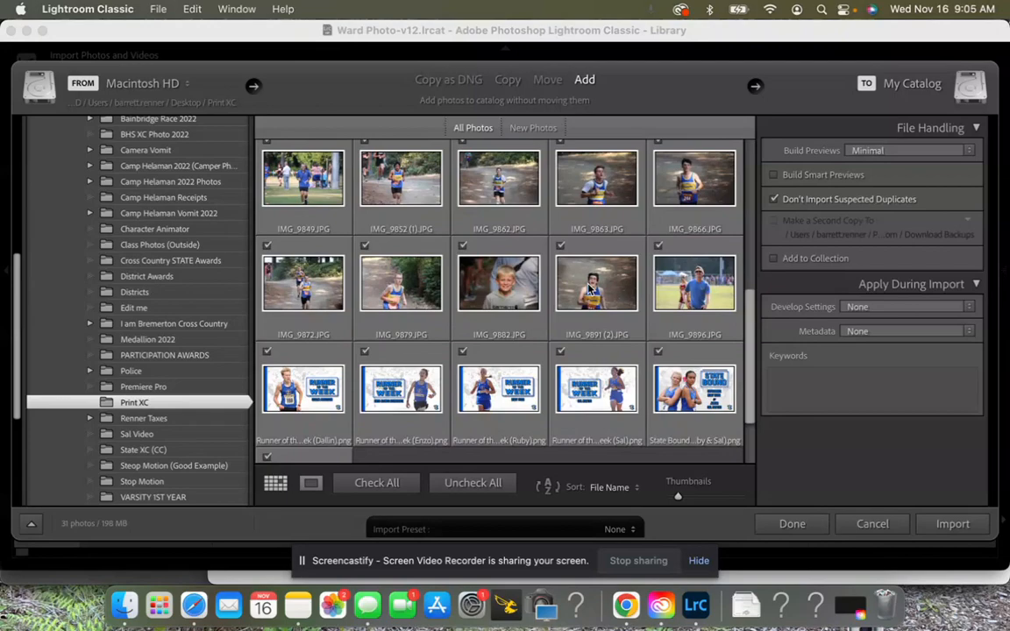
click(473, 489)
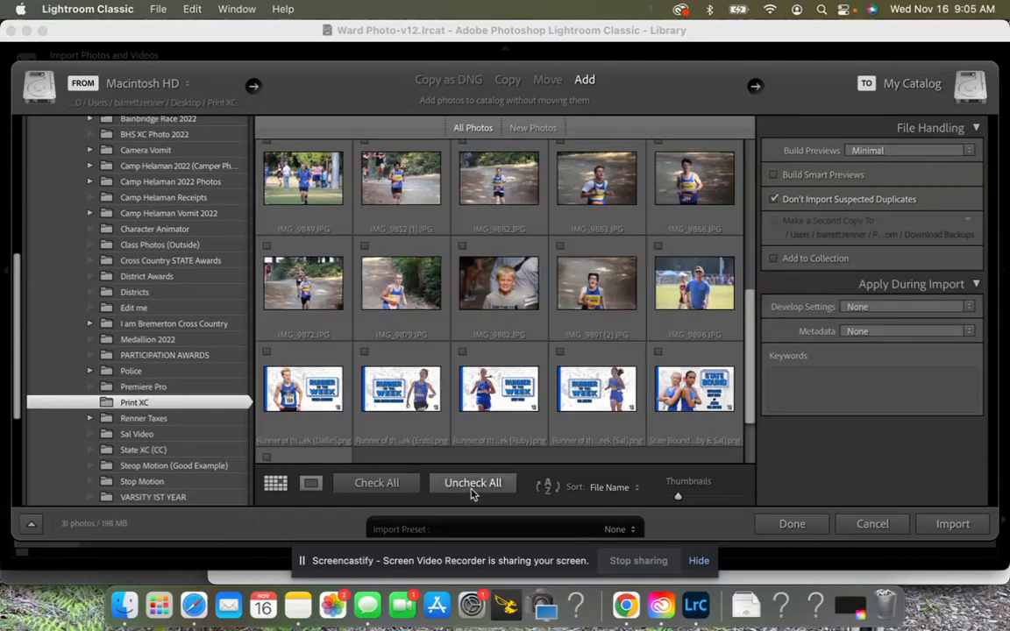
scroll(470, 292, down, 1)
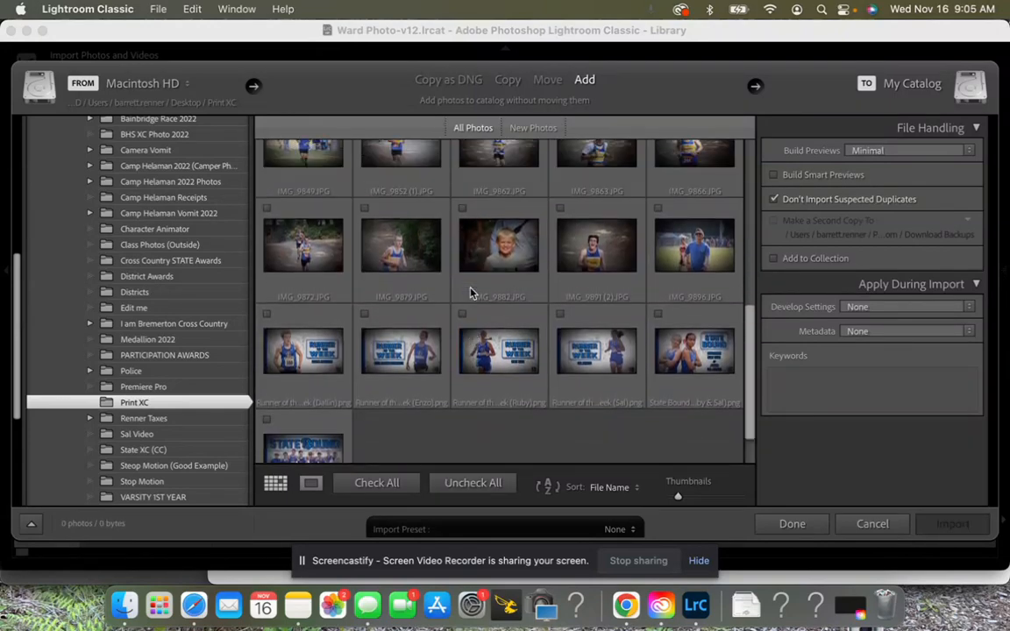
scroll(470, 293, up, 10)
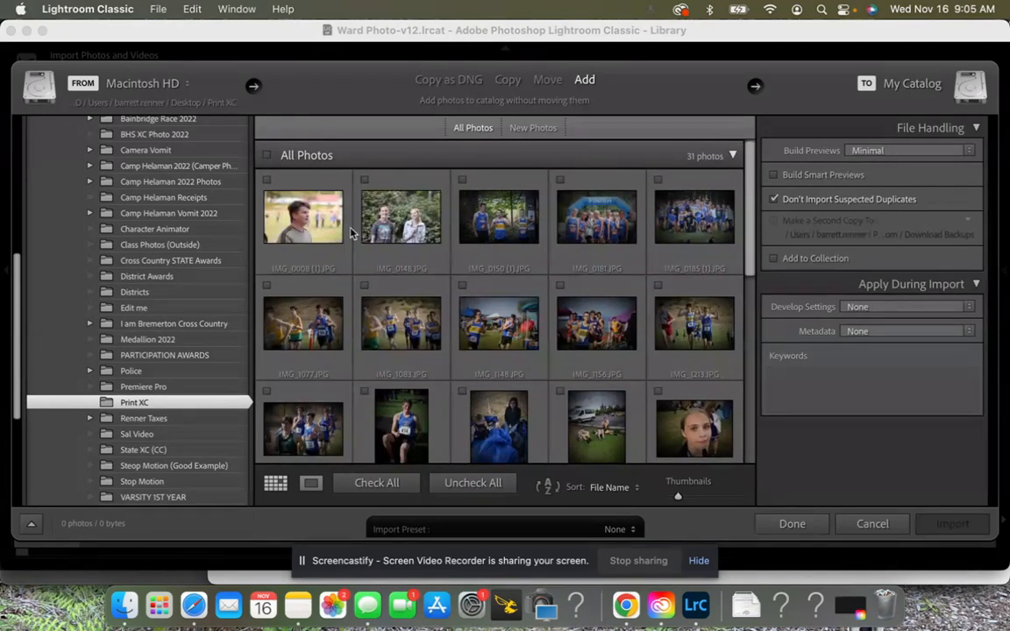
Mark the single photo IMG_0008 (1).JPG for import, and unmark it again
click(332, 227)
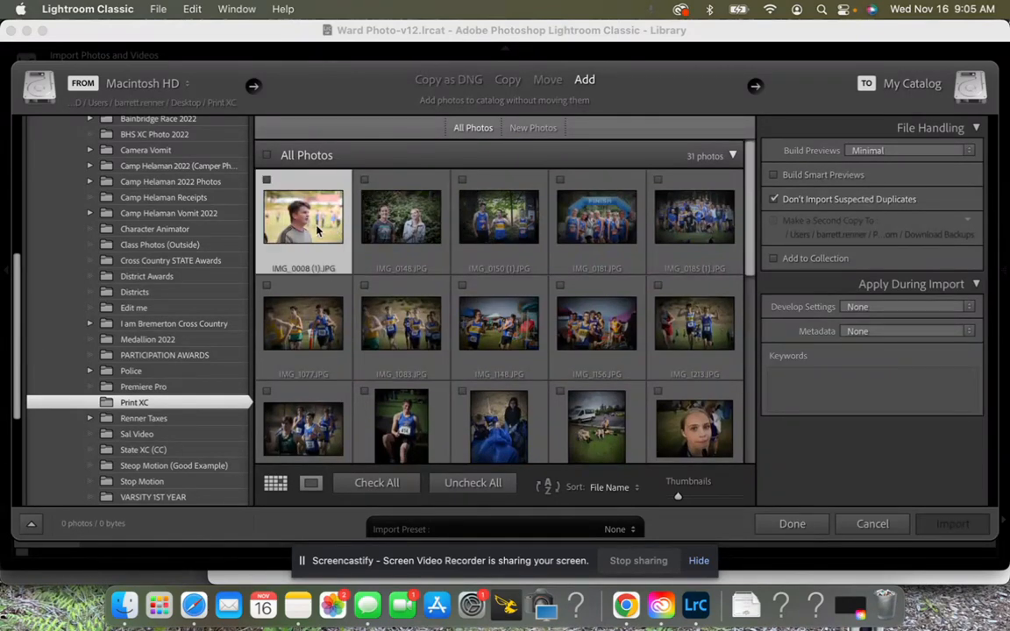
click(267, 180)
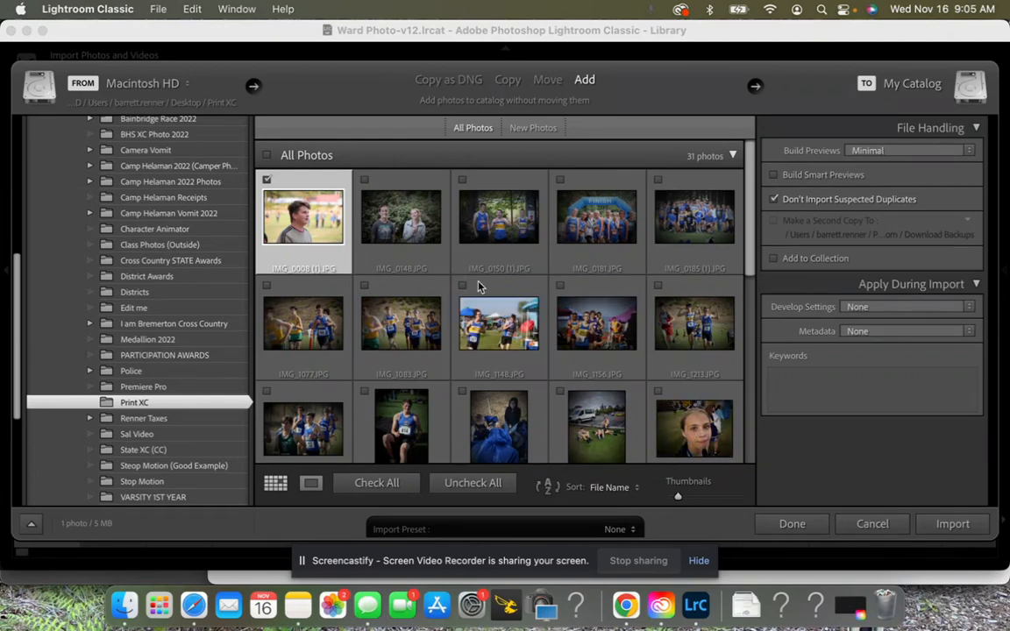
click(267, 180)
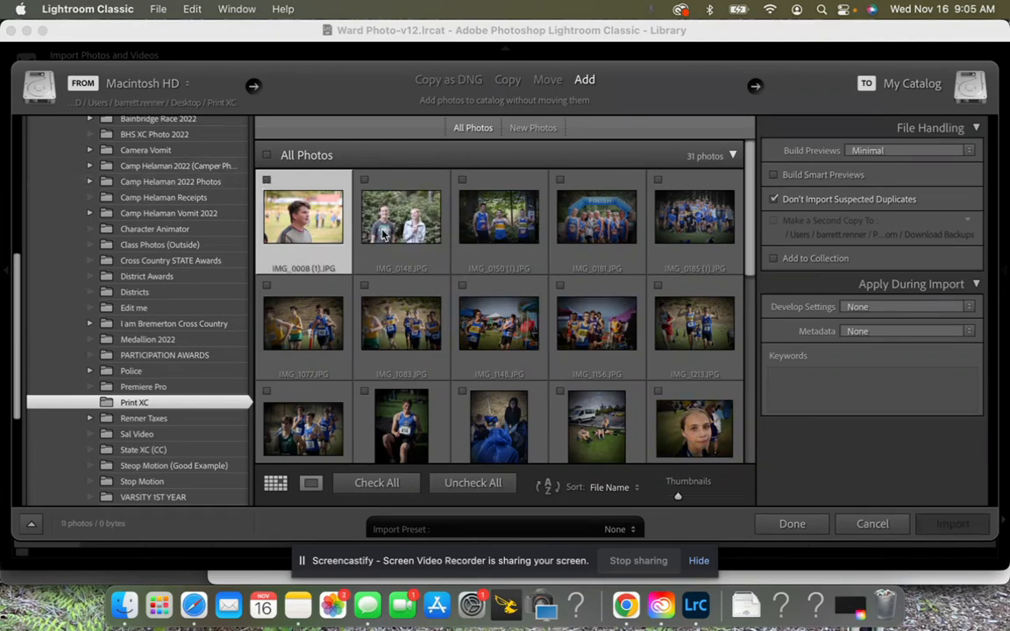
Mark IMG_0008 (1), IMG_0148, IMG_0181, IMG_1156 and IMG_4469 for import as one multiple selection, and uncheck all photos again
super+click(398, 234)
super+click(604, 235)
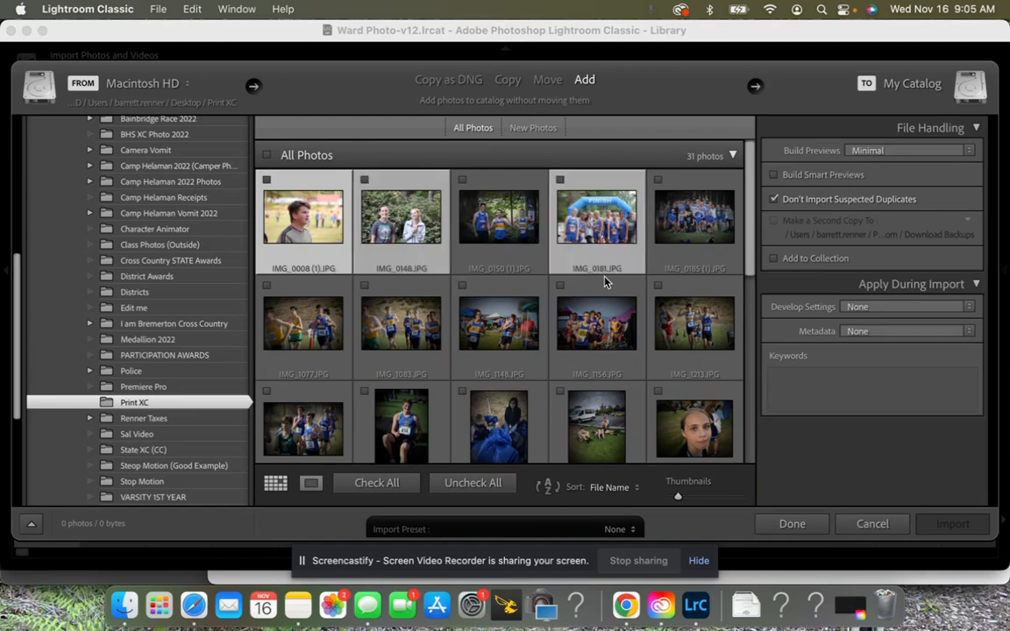
super+click(598, 345)
super+click(399, 419)
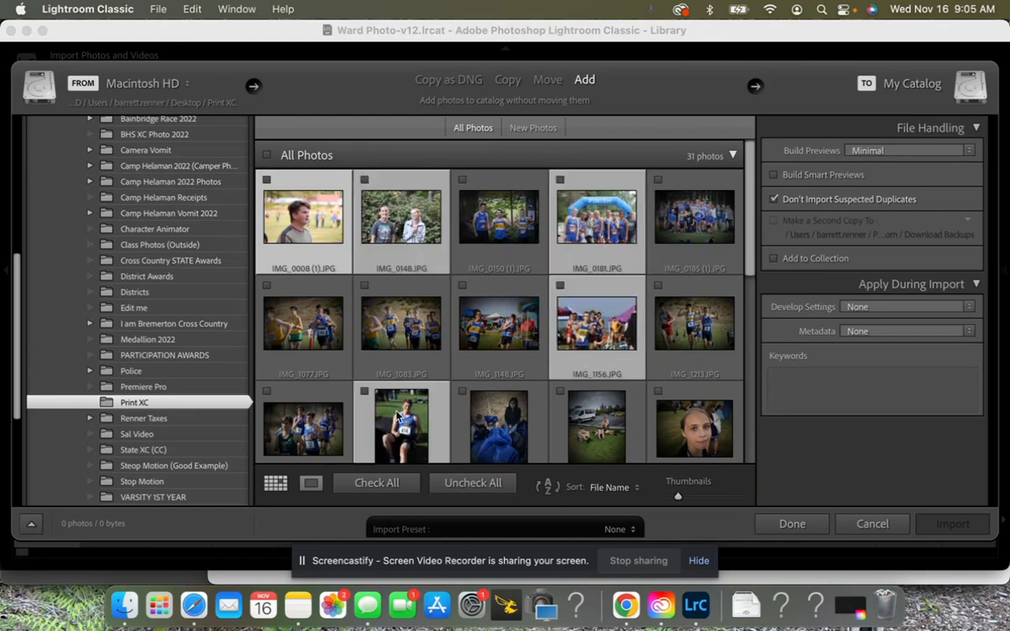
key(p)
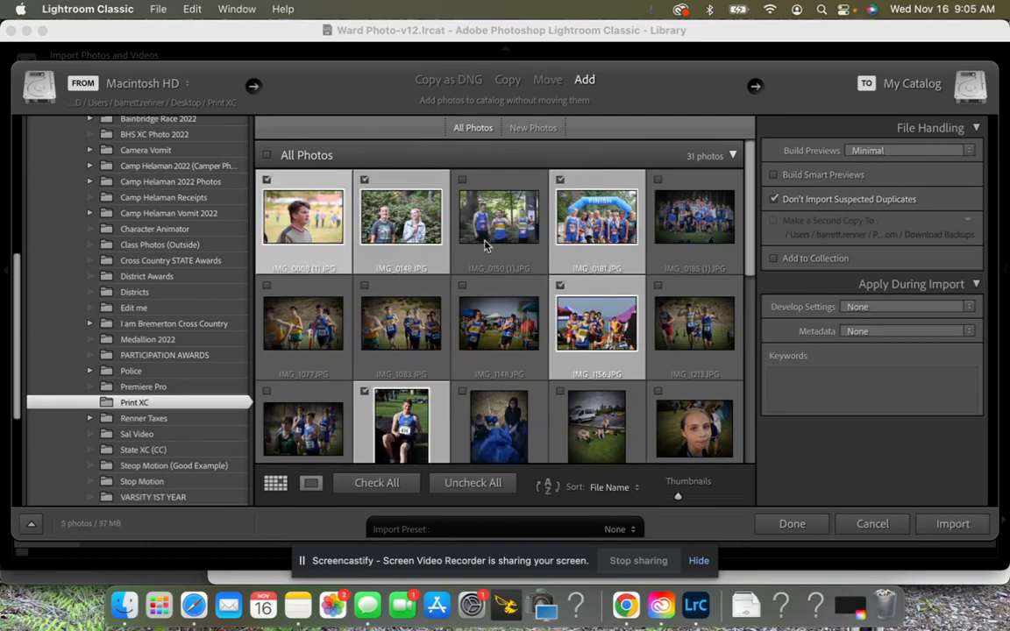
click(480, 481)
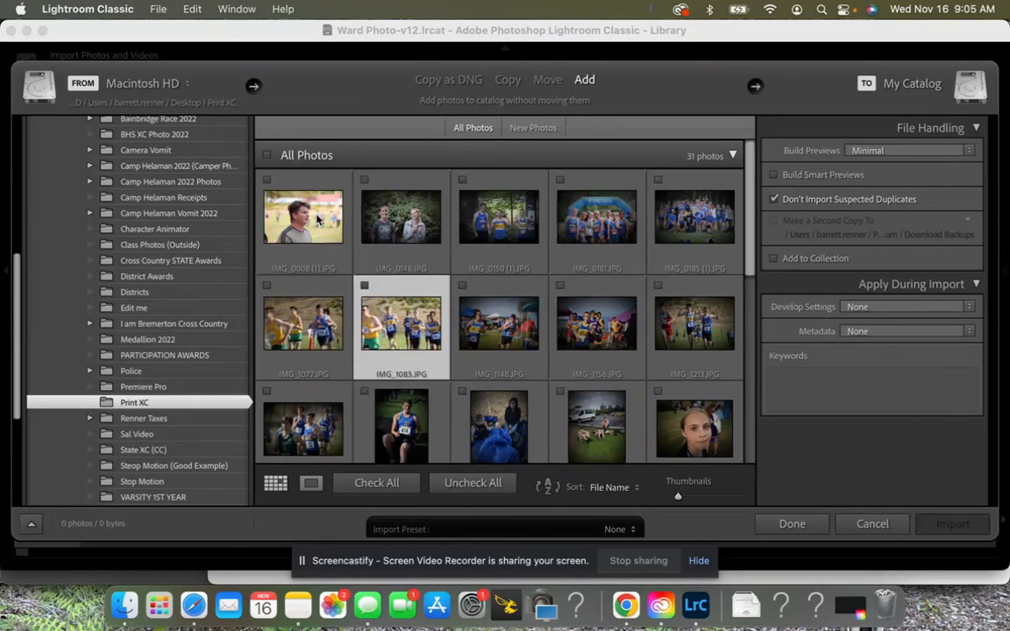
Select the continuous range of photos from IMG_0008 (1).JPG to IMG_1213.JPG and mark them for import
click(318, 219)
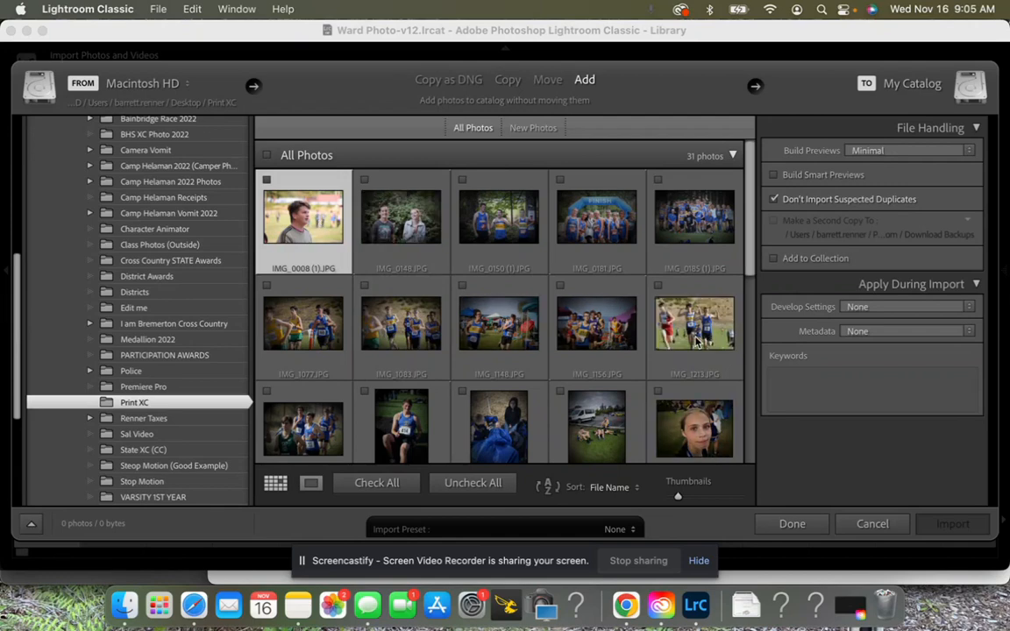
mouse_move(697, 343)
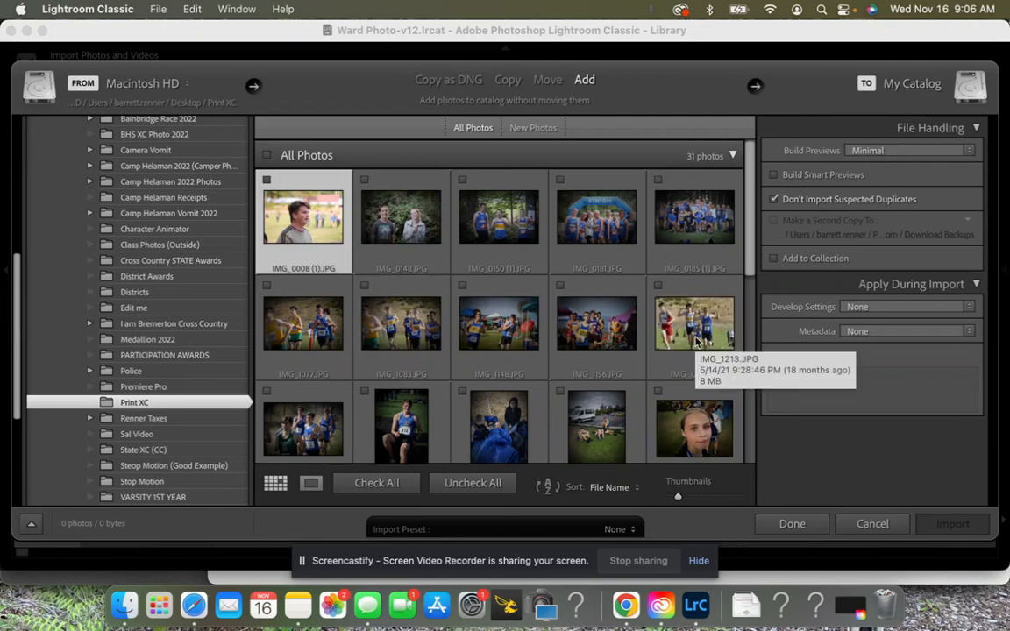
key(super+a)
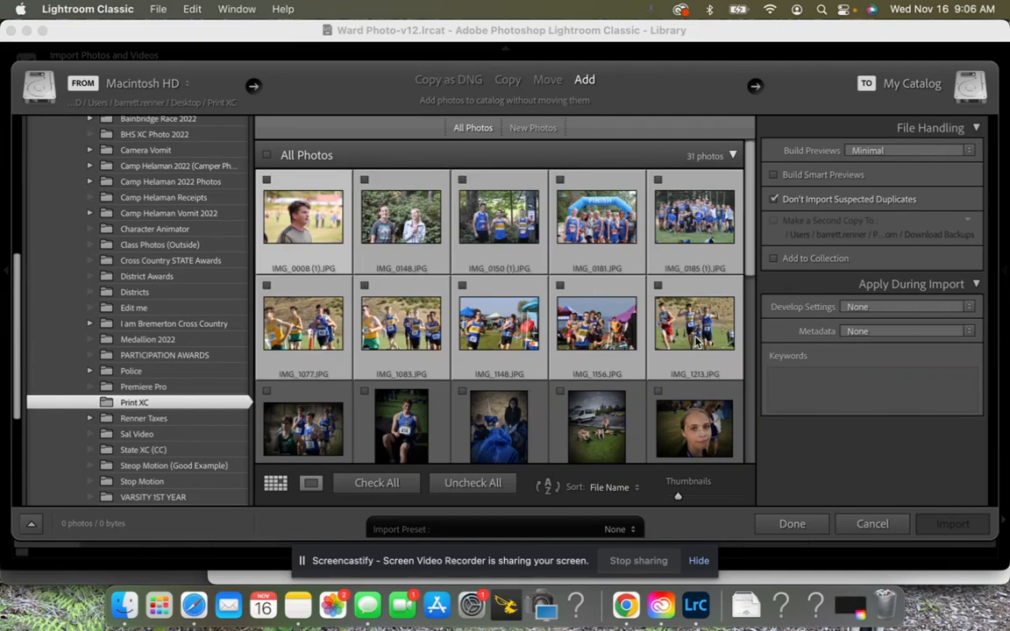
key(p)
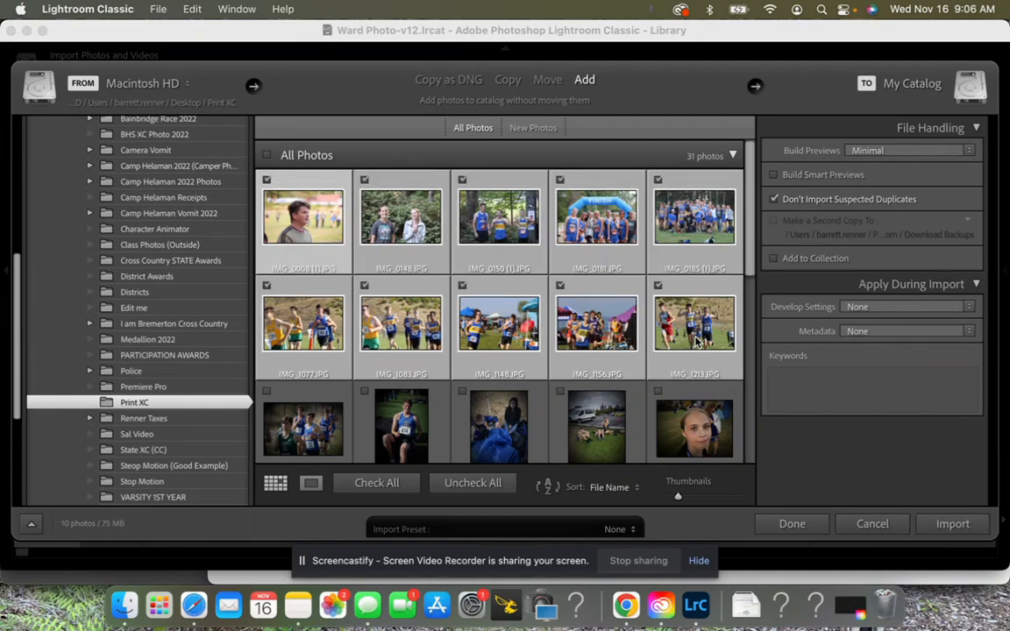
Import the marked photos from the Print XC folder into the catalog
click(953, 523)
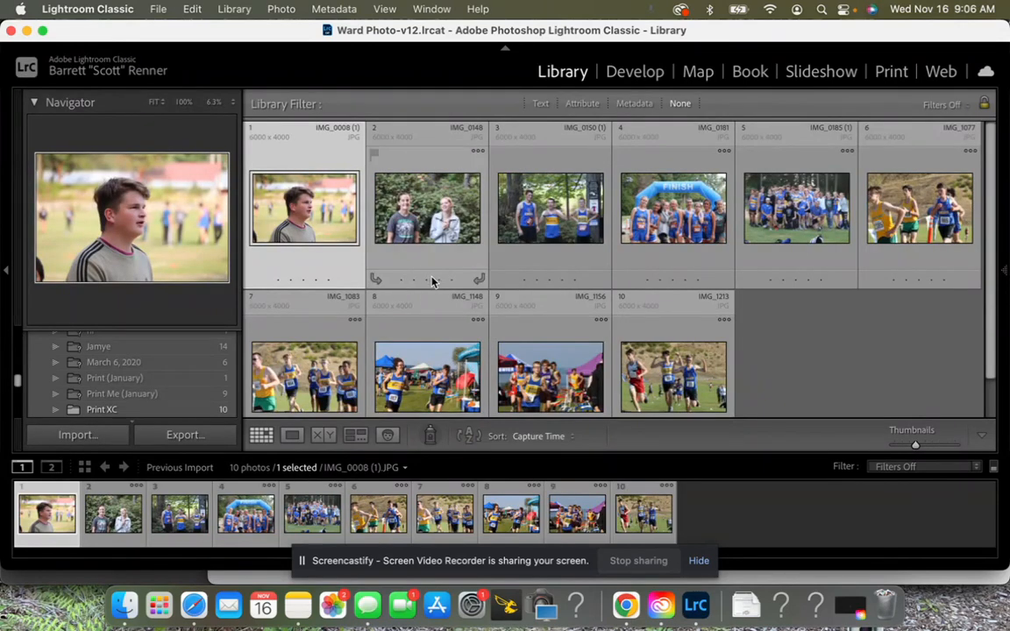
Rate IMG_0150 (1) with five stars, IMG_1077 with one star and IMG_1148 with three stars
click(574, 279)
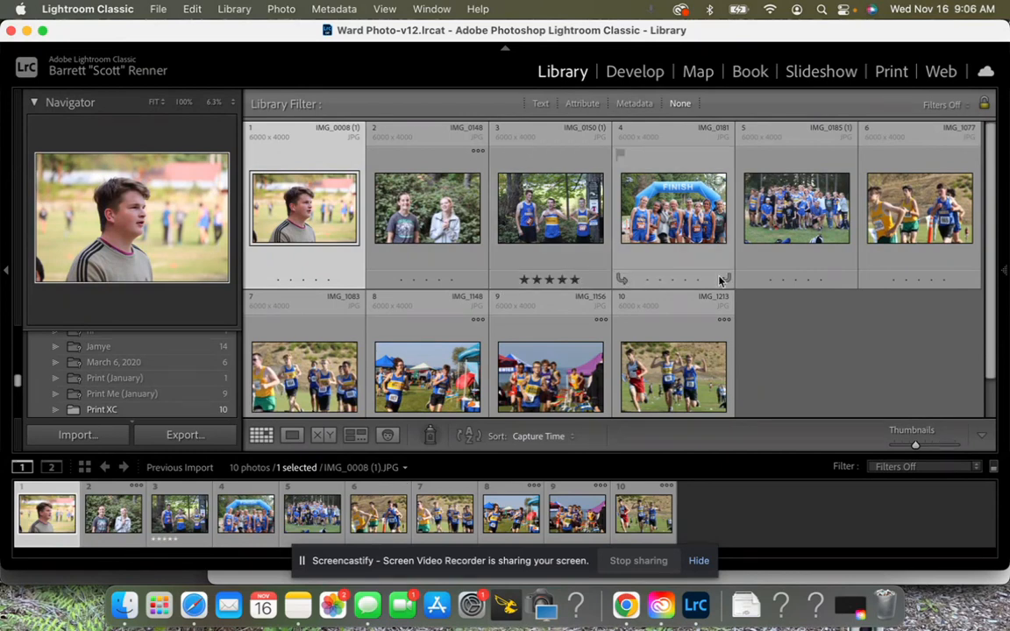
click(893, 279)
scroll(459, 369, down, 1)
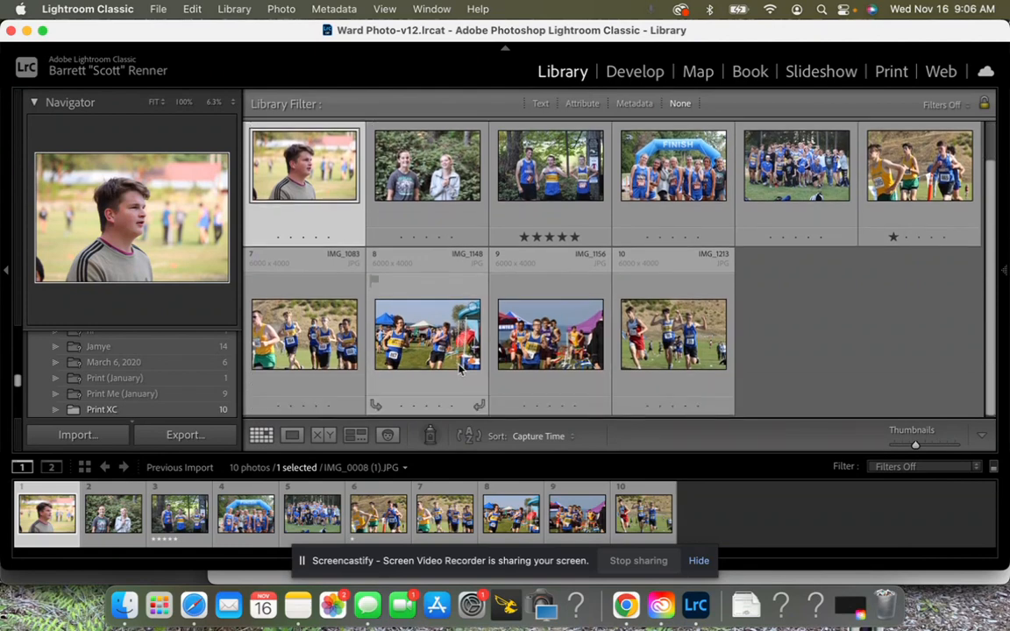
click(414, 406)
click(427, 406)
Select IMG_1077 and remove the star ratings from IMG_1077 and IMG_0150 (1)
click(907, 242)
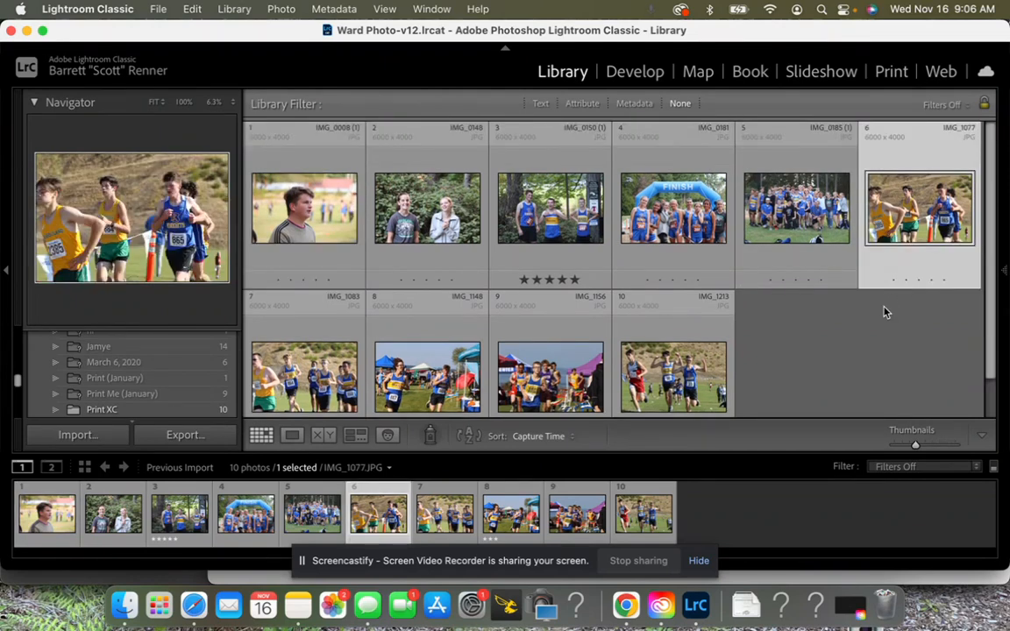
click(526, 280)
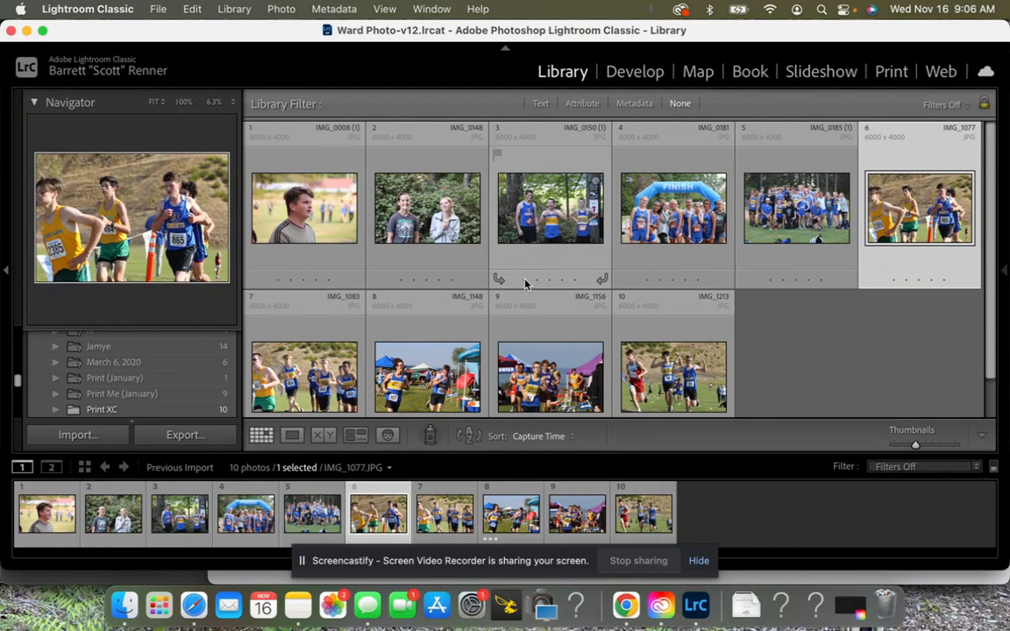
Open IMG_1077 in the Develop module, collapse the HSL/Color adjustments and expand the Basic adjustments
click(637, 73)
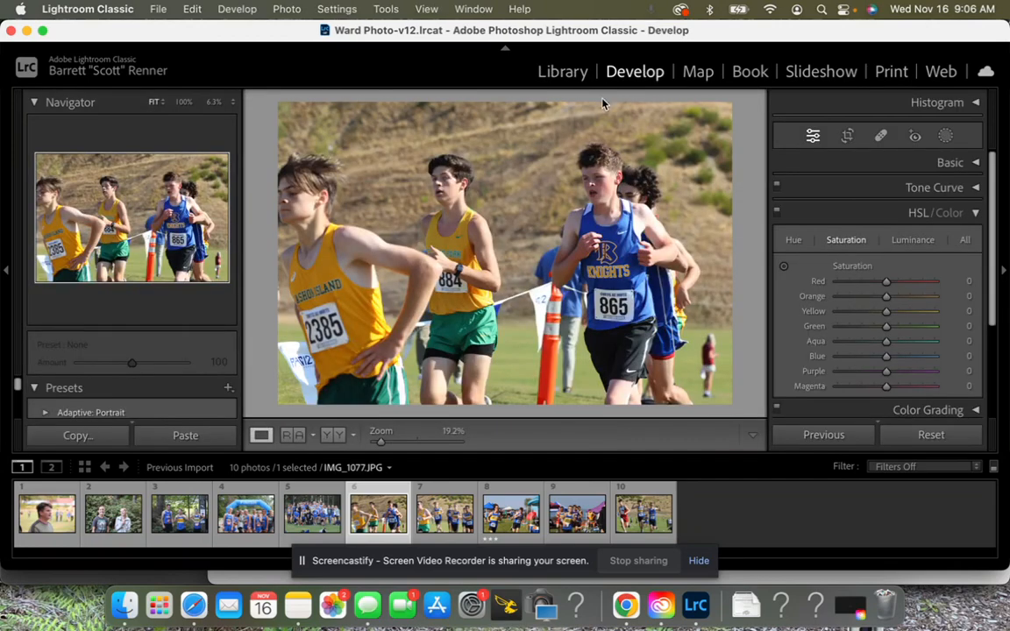
click(975, 219)
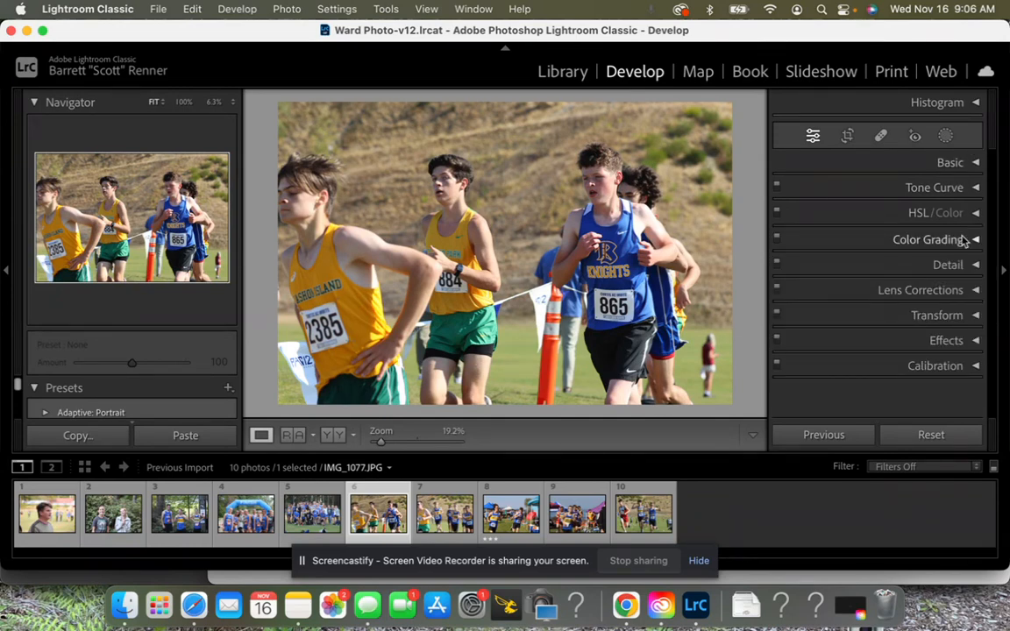
click(977, 165)
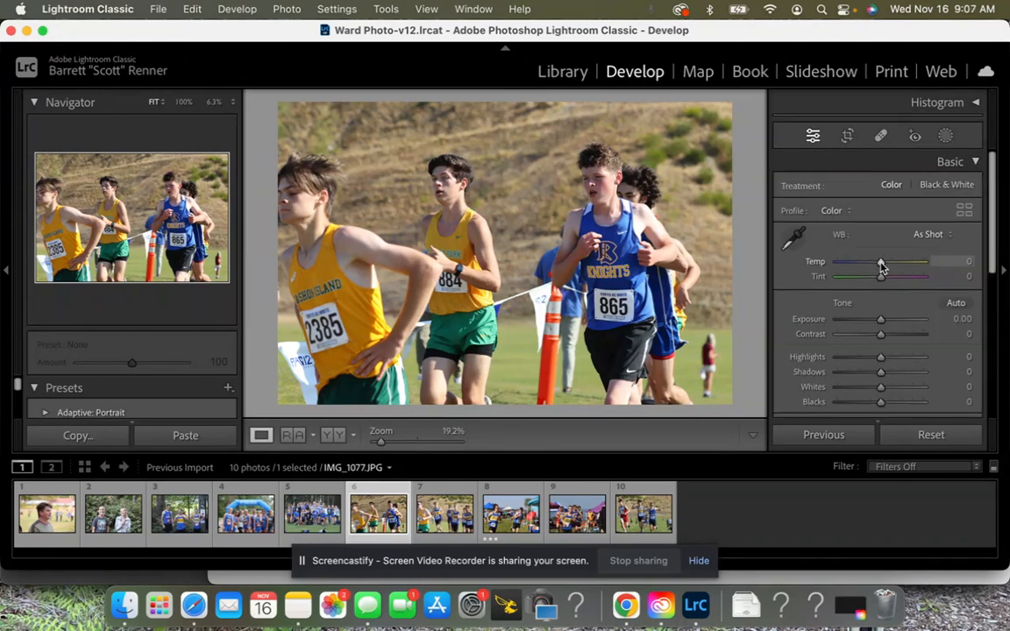
scroll(881, 267, down, 5)
scroll(881, 267, up, 4)
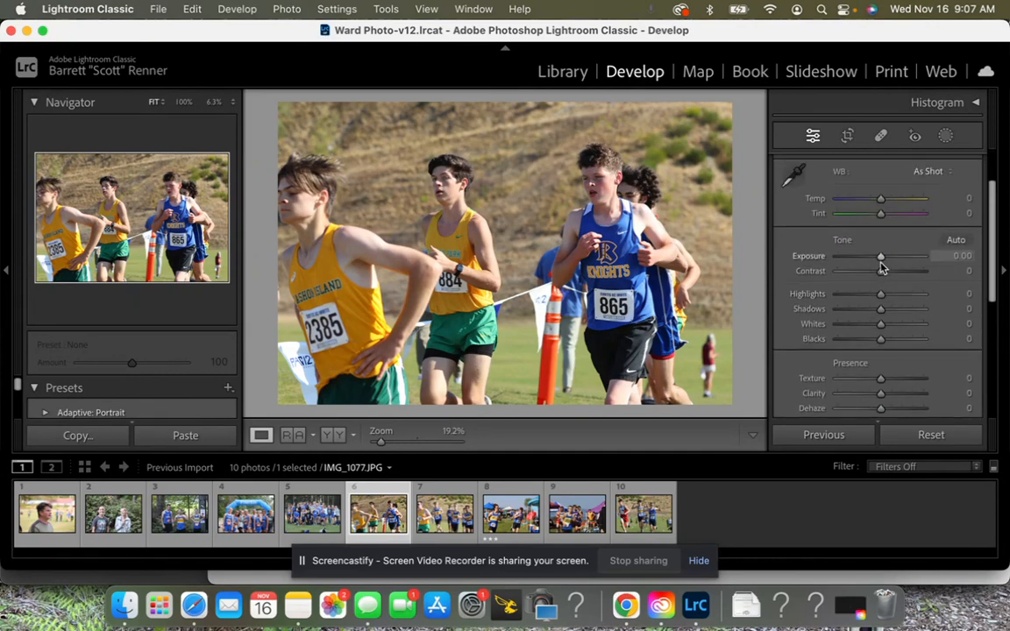
scroll(882, 267, up, 1)
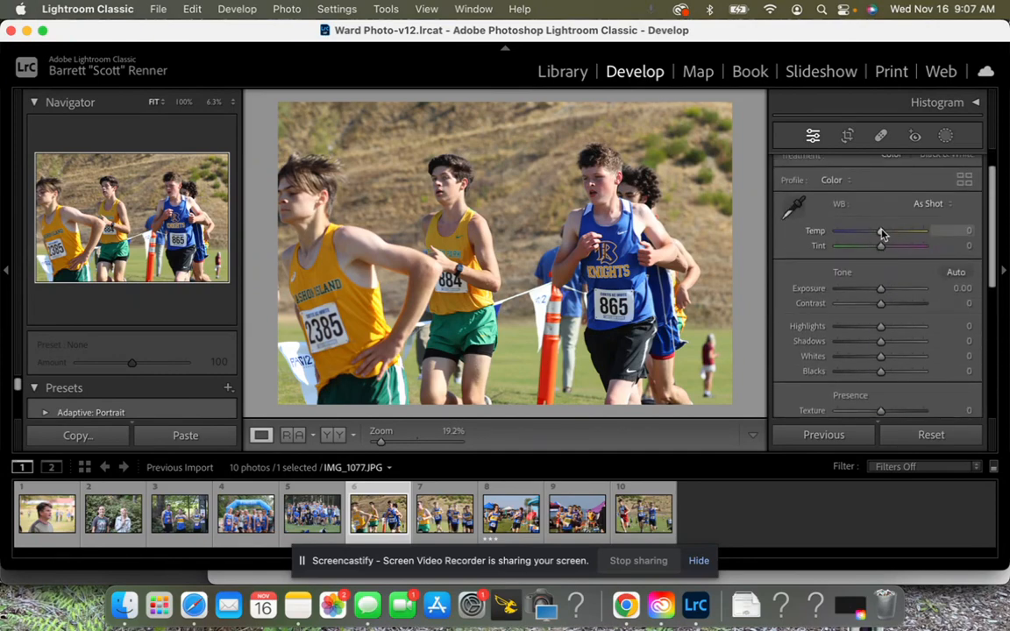
Try a Tint of -100 and a Temp of +71 on IMG_1077, and reset both white balance values
mouse_move(881, 231)
mouse_down()
mouse_move(822, 229)
mouse_move(902, 232)
mouse_move(934, 245)
mouse_move(888, 252)
mouse_up()
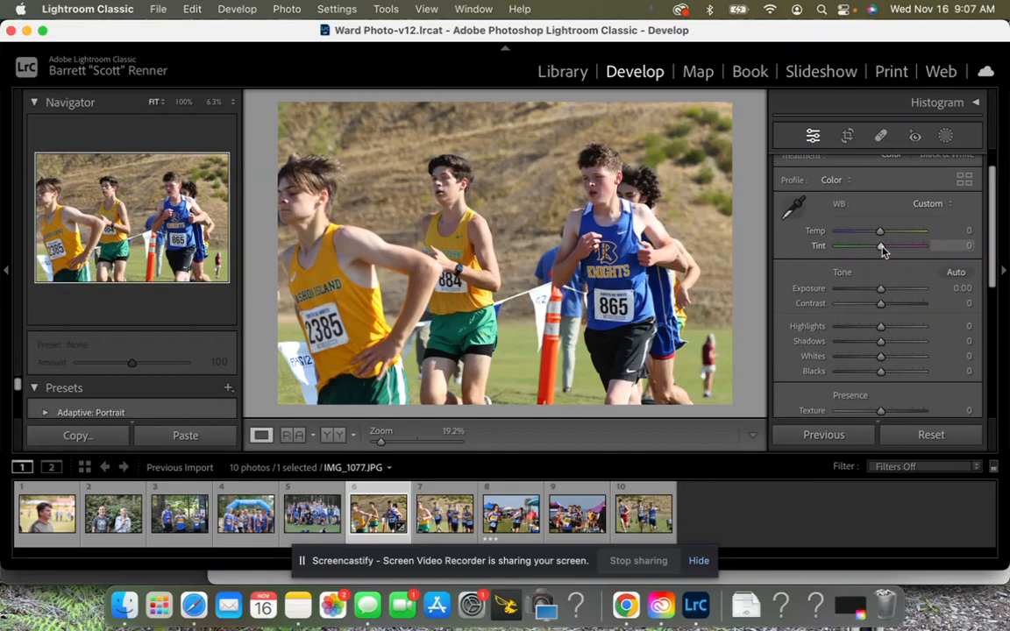
drag(862, 244, 912, 235)
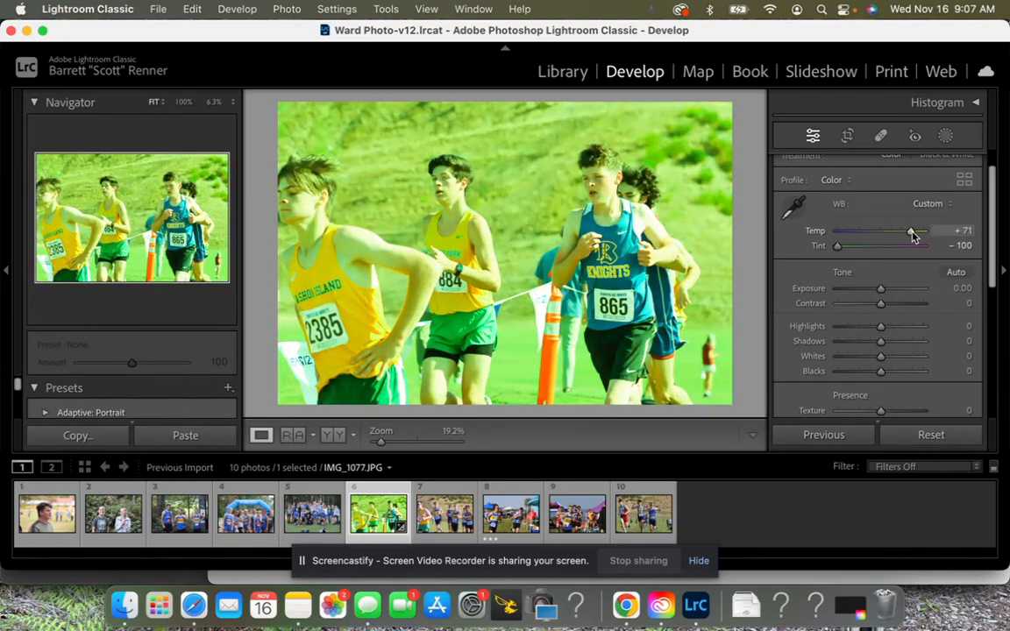
double_click(814, 232)
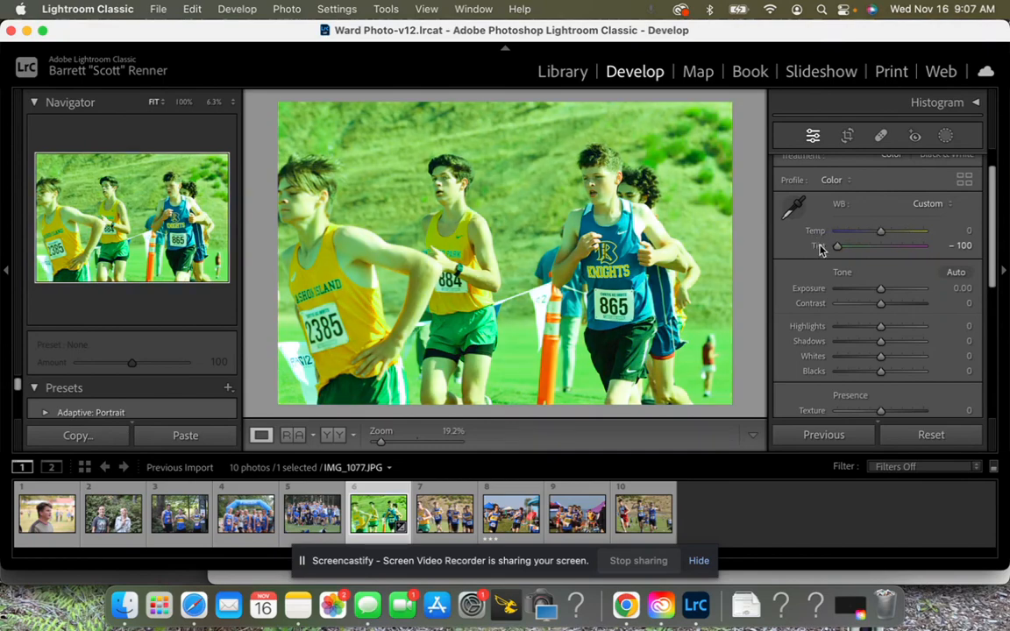
double_click(817, 246)
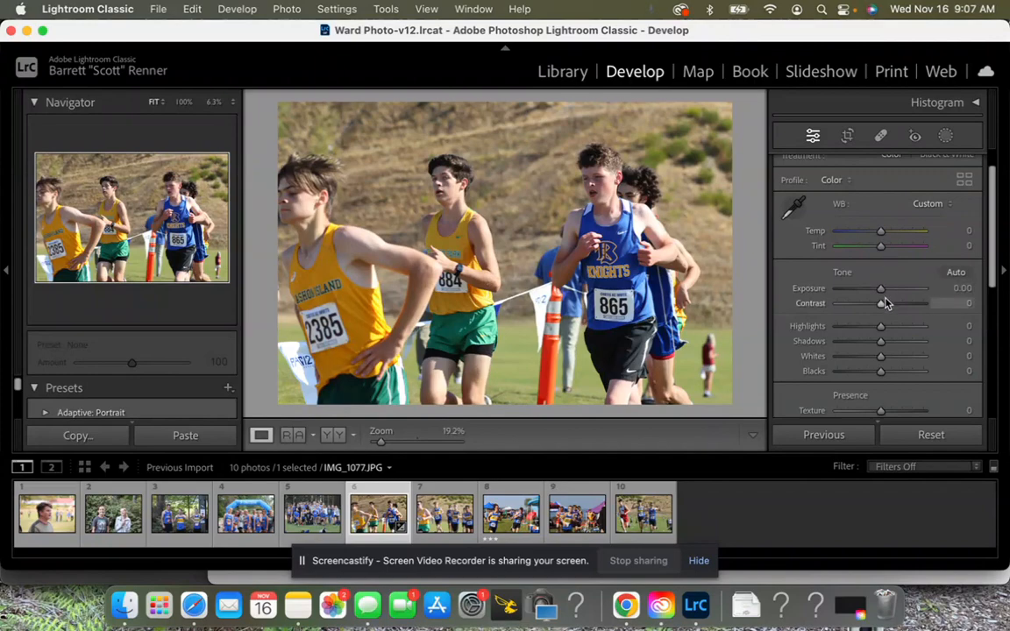
Set the photo's Exposure to +0.05, Contrast to +1, Highlights to -2 and Whites to +3
drag(880, 292, 920, 293)
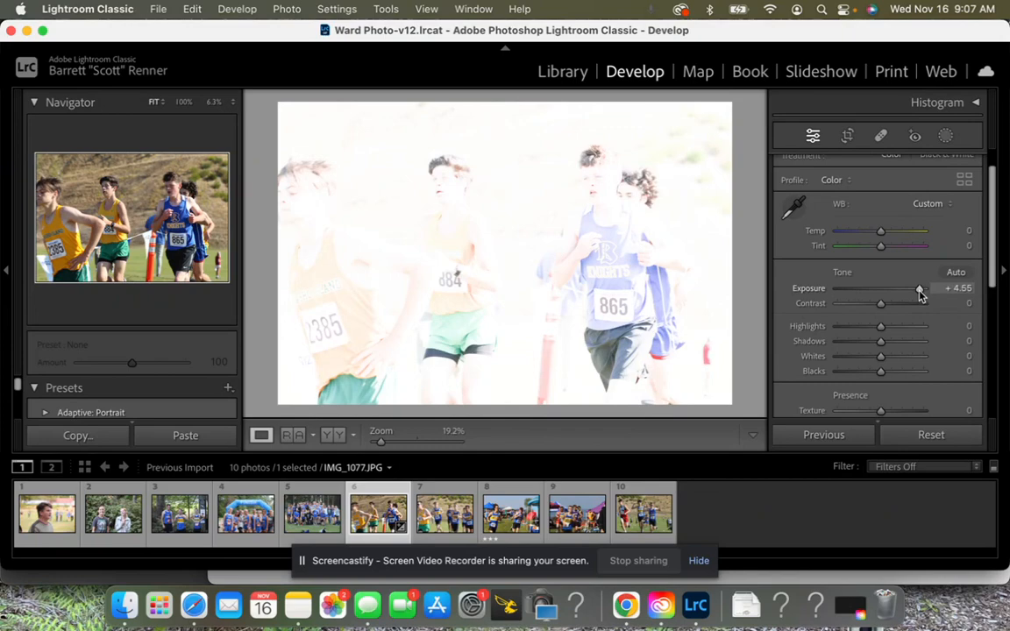
drag(919, 293, 882, 307)
scroll(882, 308, down, 3)
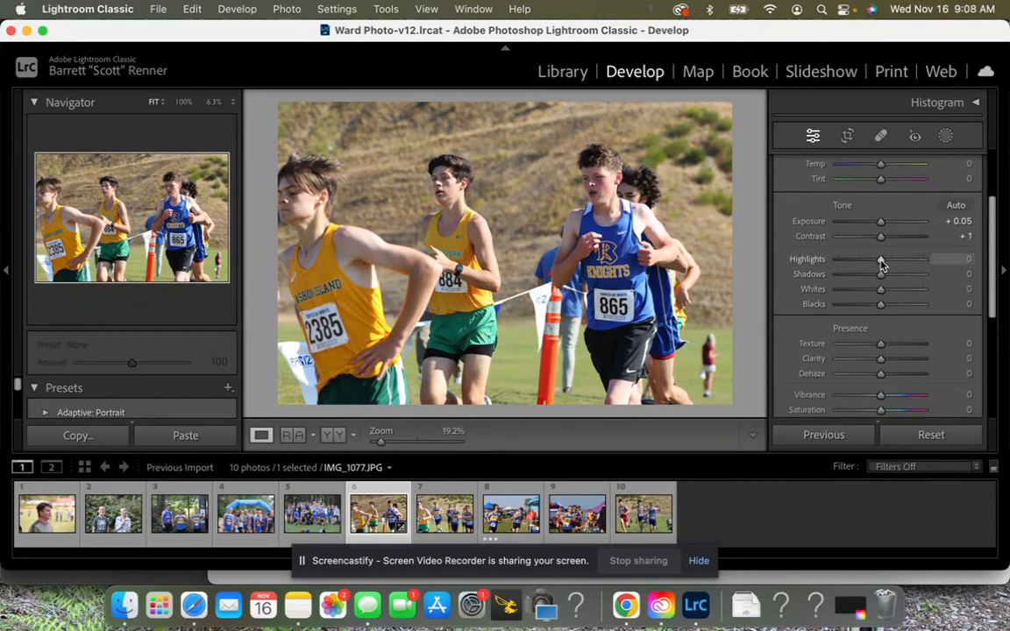
drag(882, 264, 880, 287)
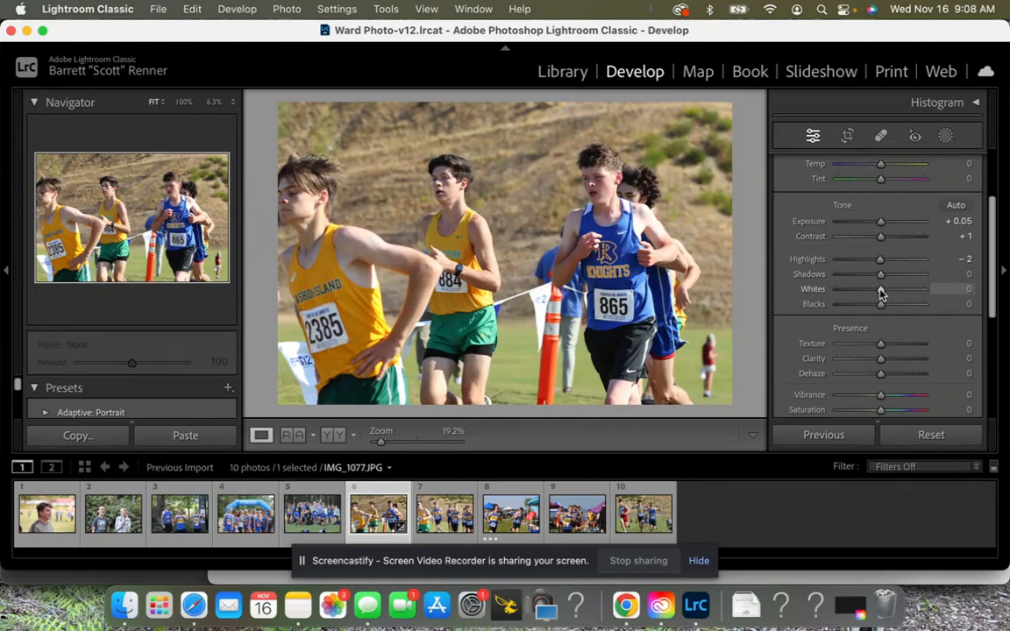
mouse_move(880, 293)
mouse_down()
mouse_move(927, 289)
mouse_move(830, 307)
mouse_move(879, 293)
mouse_move(832, 305)
mouse_move(922, 308)
mouse_move(881, 311)
mouse_up()
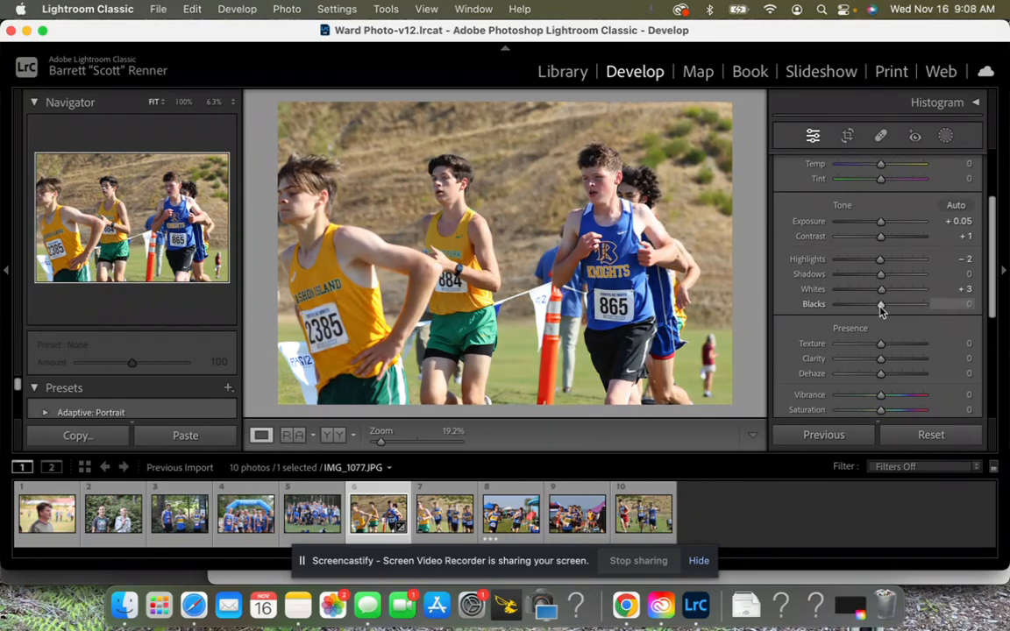
Set the photo's Texture to -5, Clarity to -1 and Dehaze to -2, and try Vibrance at +100
scroll(885, 281, down, 3)
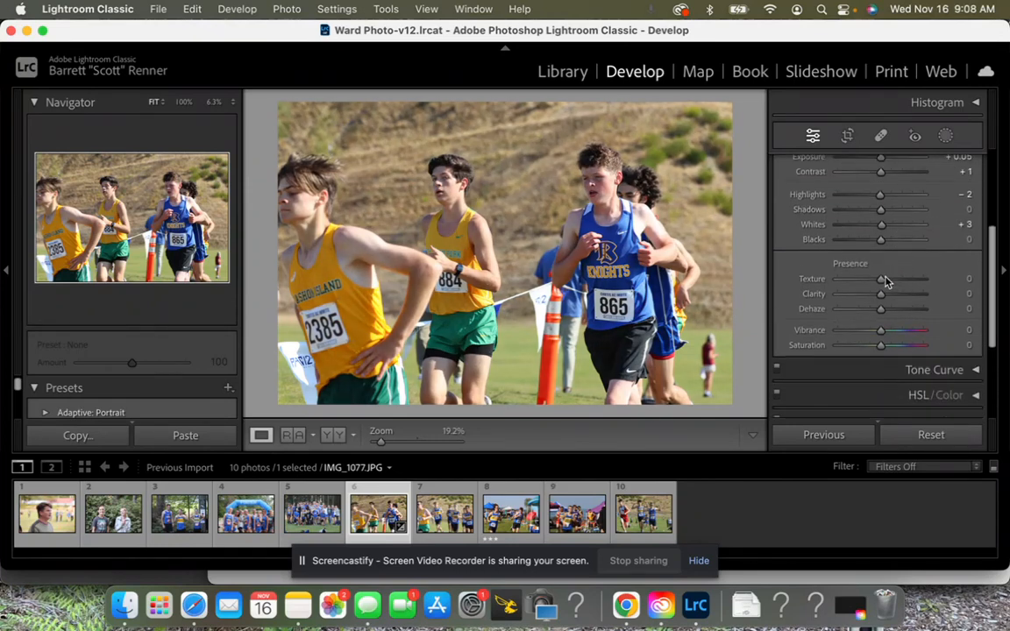
drag(881, 280, 758, 273)
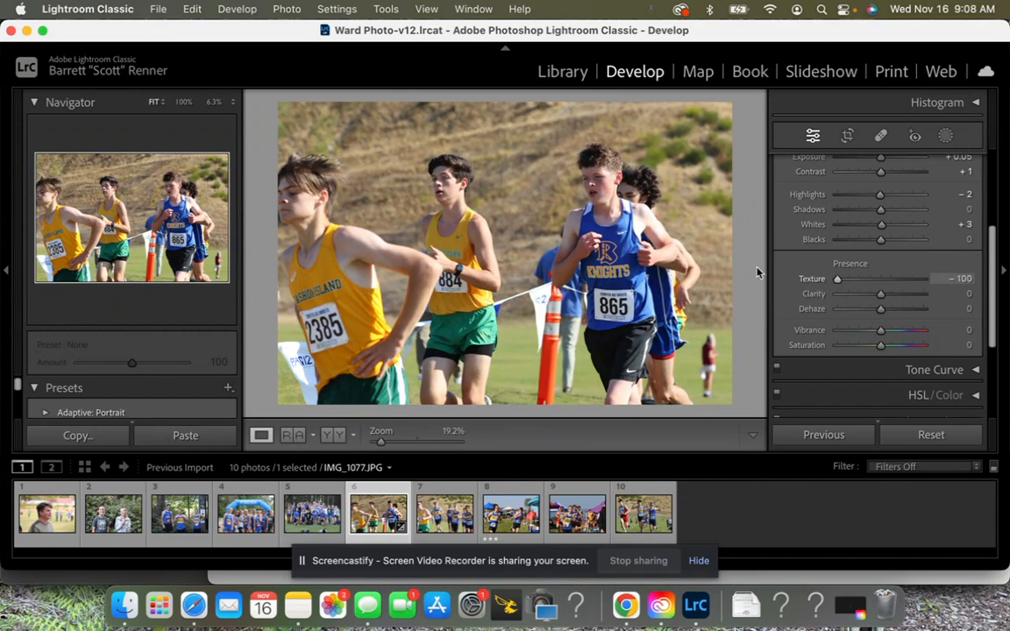
drag(835, 276, 986, 342)
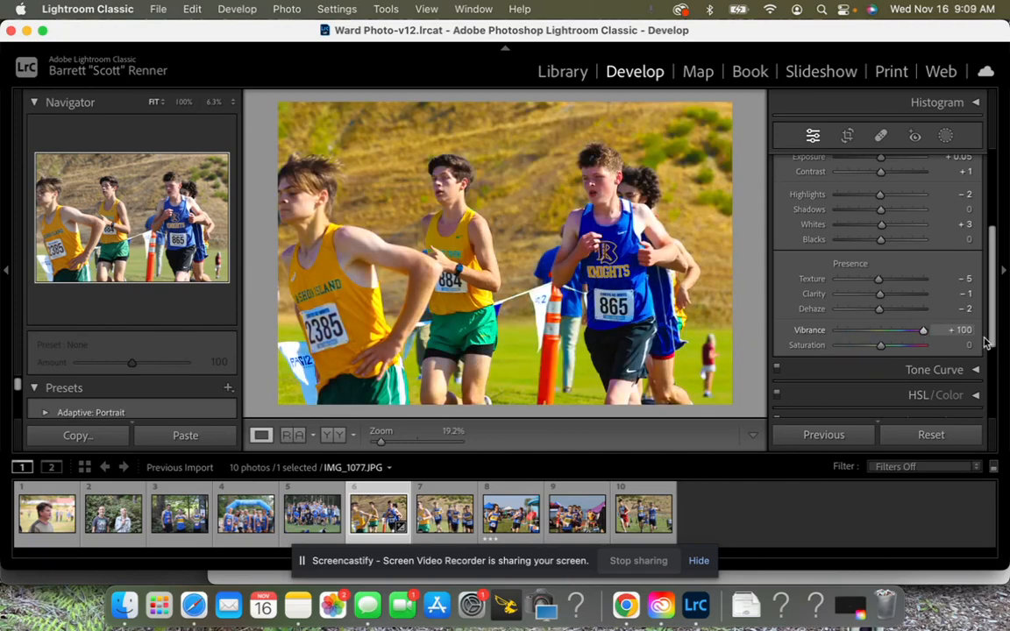
Try Saturation at -100 and +100 combined with Vibrance at -3 and +100, and reset both values
drag(920, 331, 769, 361)
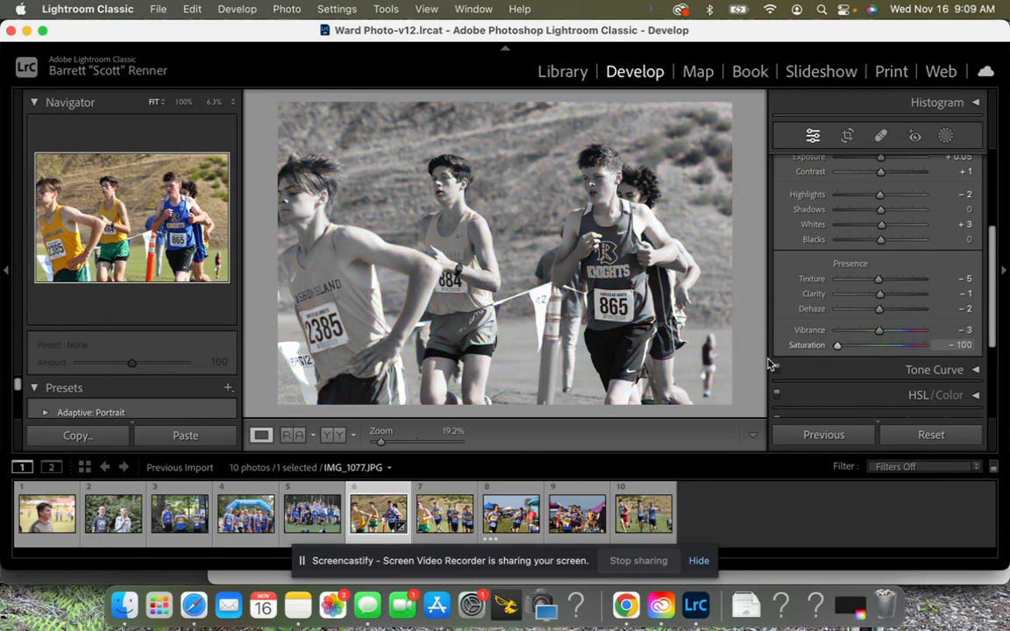
drag(842, 347, 1008, 355)
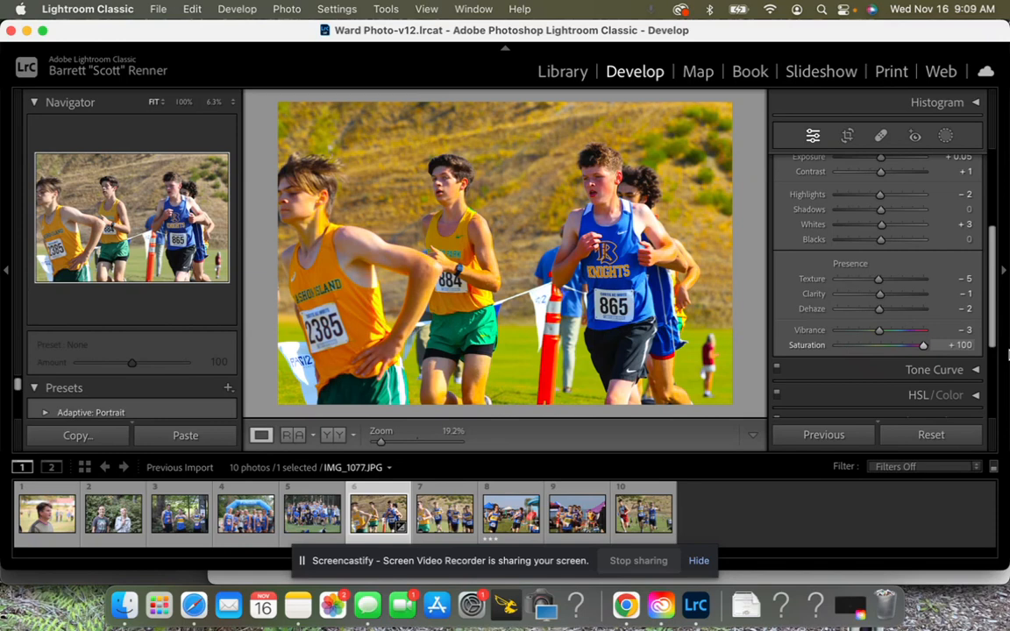
drag(879, 329, 924, 334)
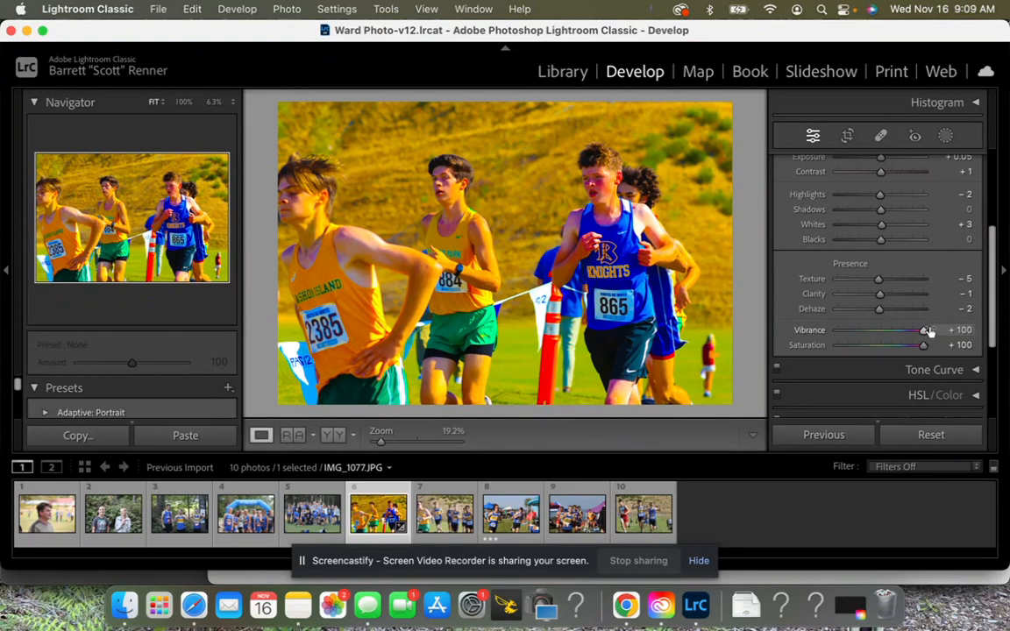
double_click(800, 331)
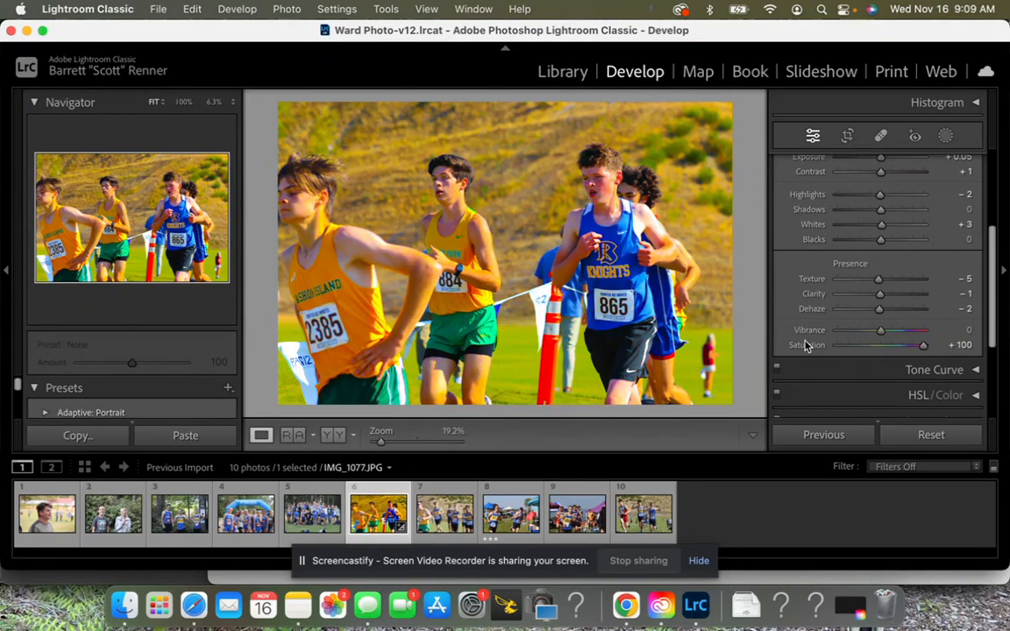
double_click(805, 345)
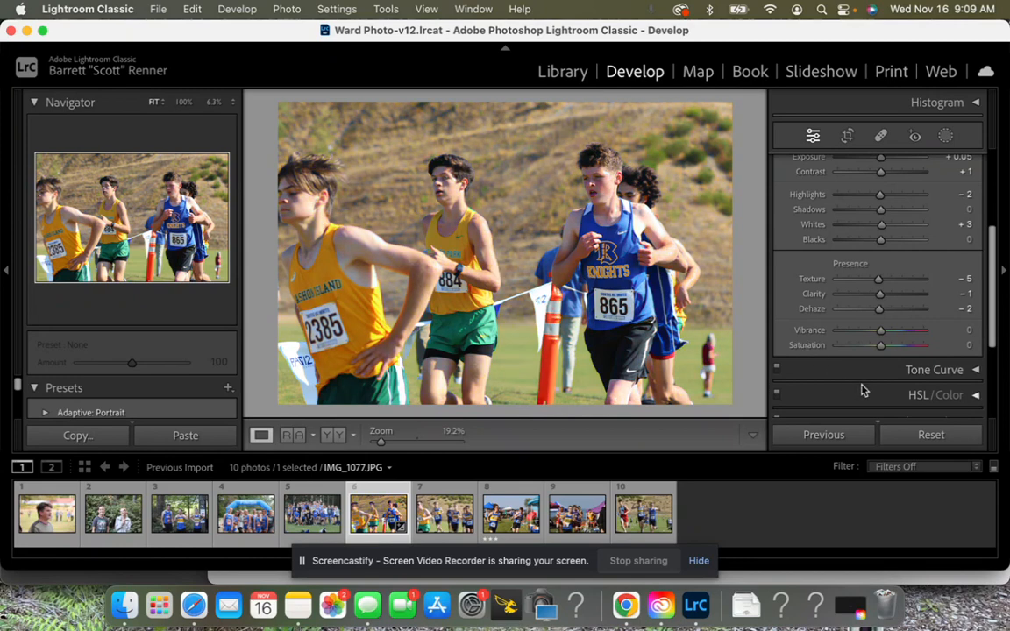
Set the HSL saturation of red, orange, yellow, green, aqua, purple and magenta to -100, leaving only blue in colour
scroll(909, 361, down, 3)
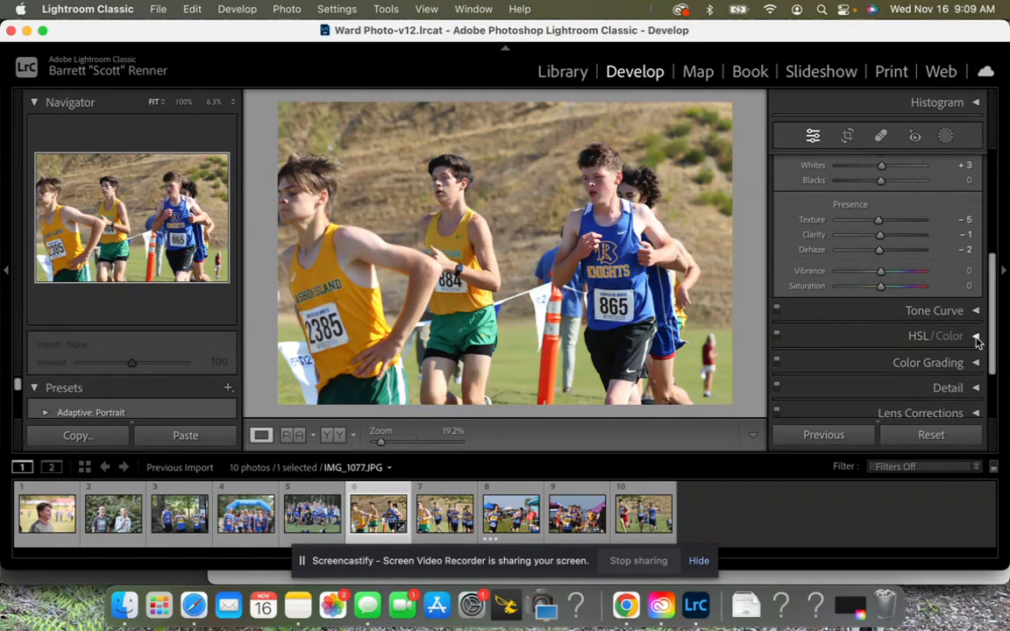
click(976, 340)
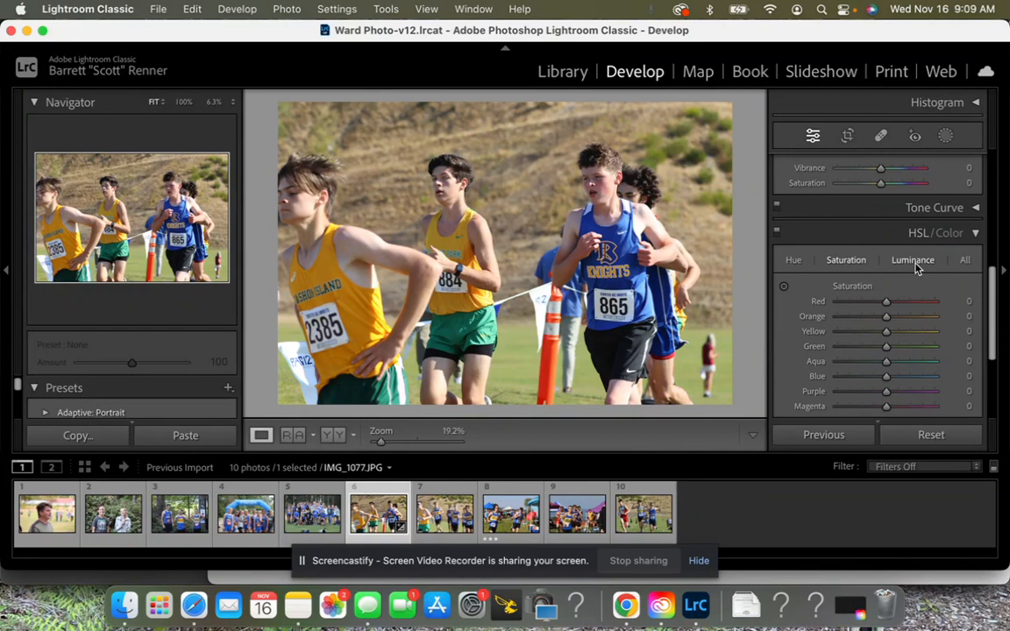
click(950, 233)
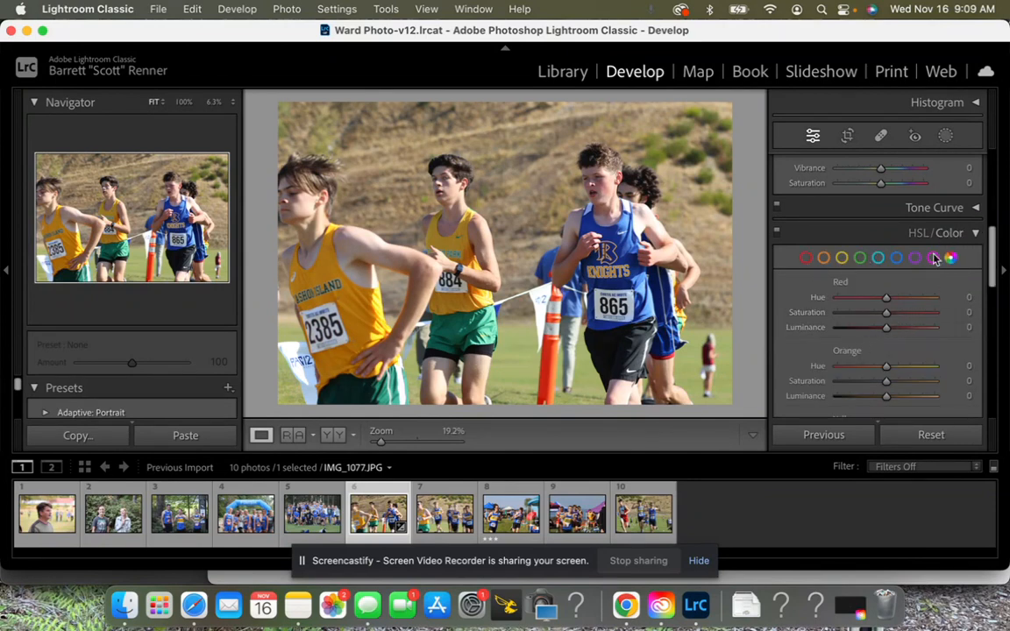
click(917, 232)
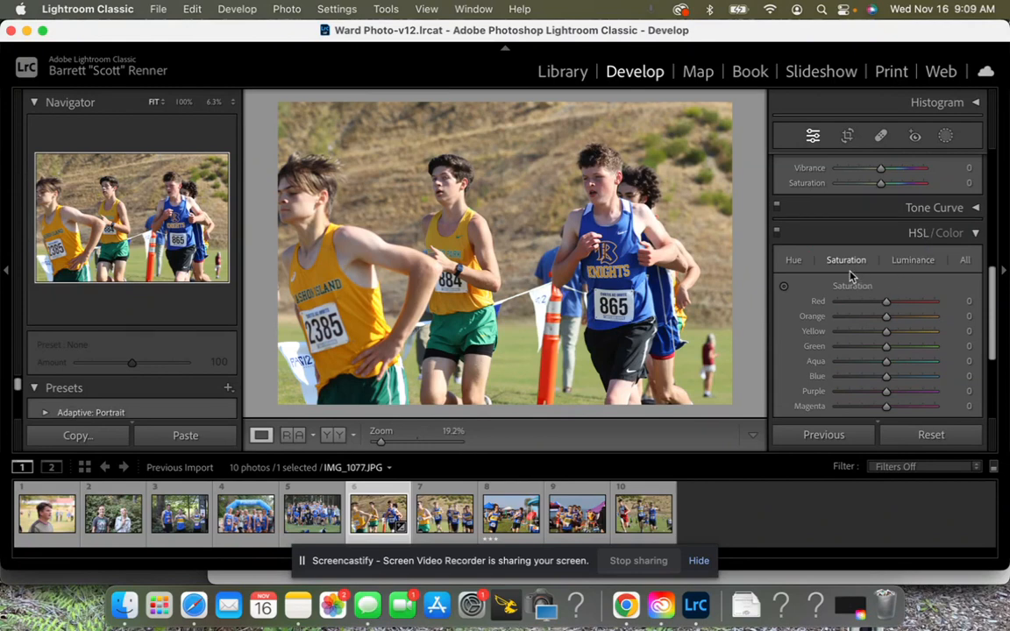
click(835, 301)
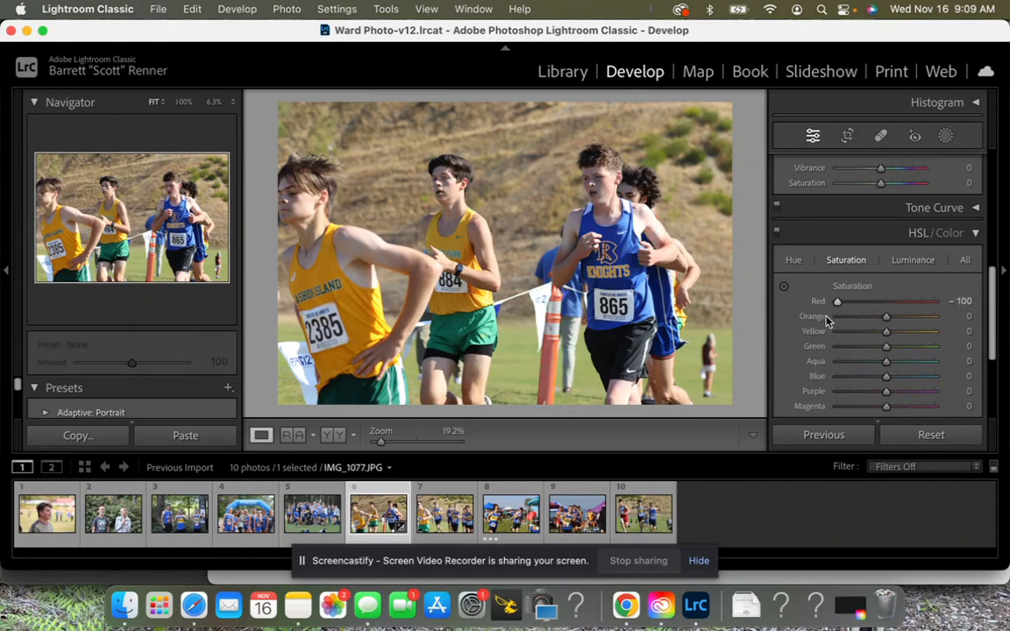
click(835, 315)
click(835, 331)
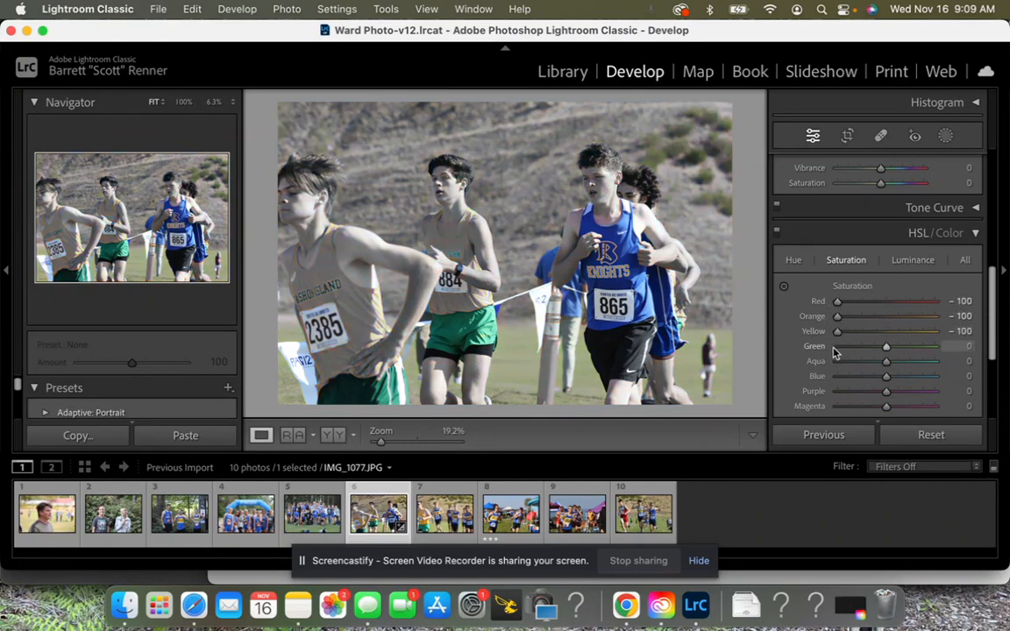
click(836, 346)
click(835, 391)
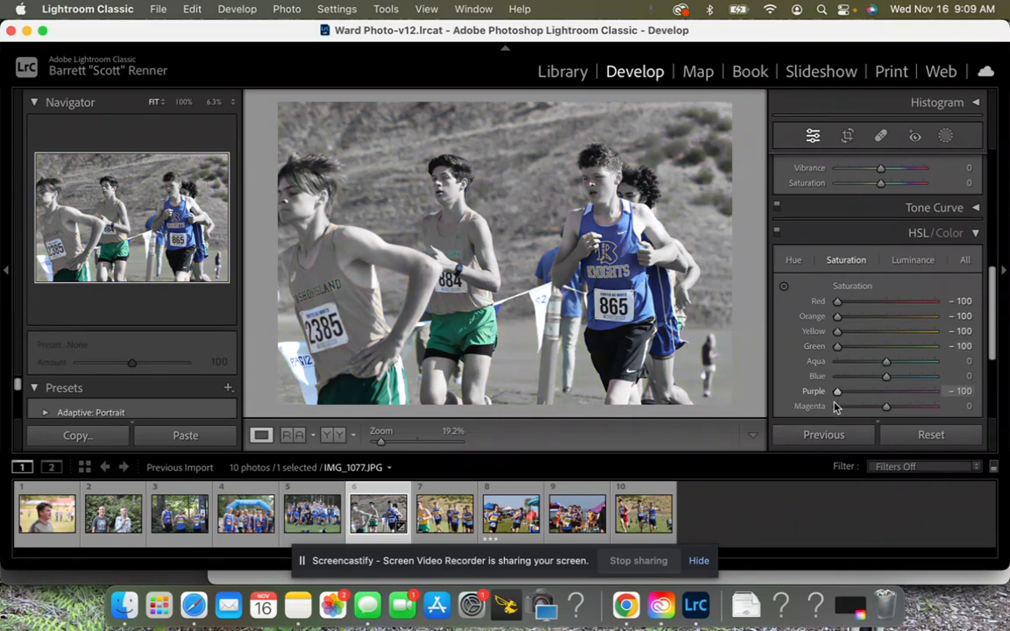
click(835, 406)
click(835, 360)
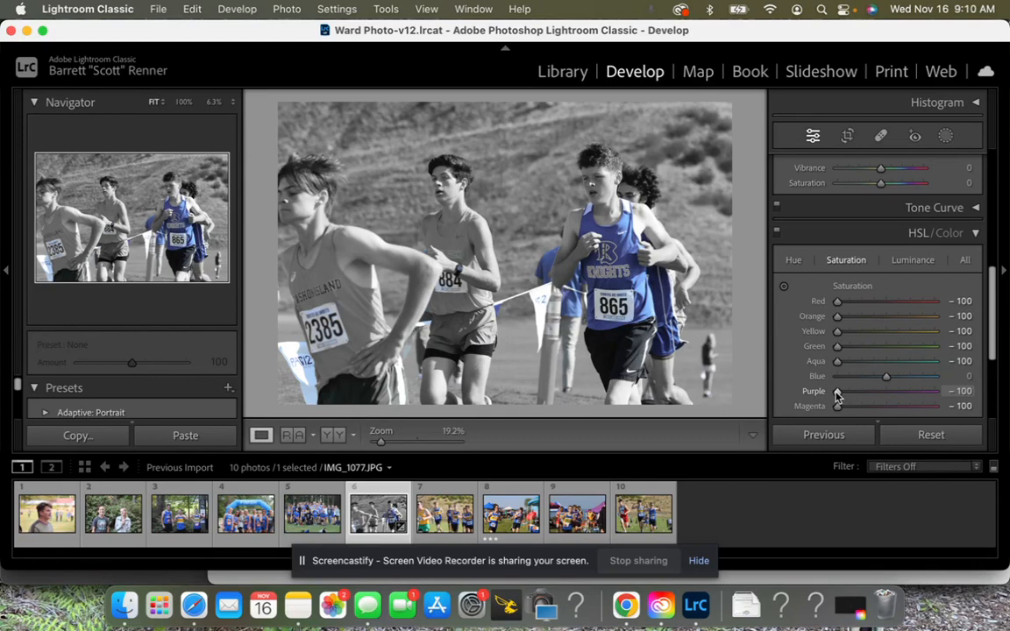
drag(836, 395, 804, 394)
Open the watermark editor and set the text watermark to the photographer's name followed by "Photography"
click(193, 9)
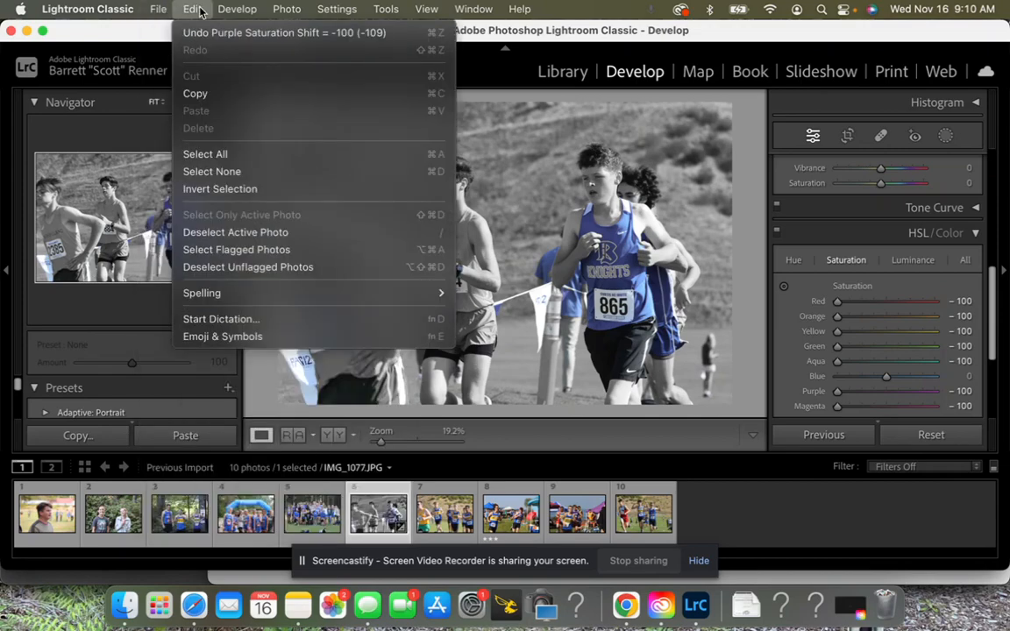
mouse_move(63, 13)
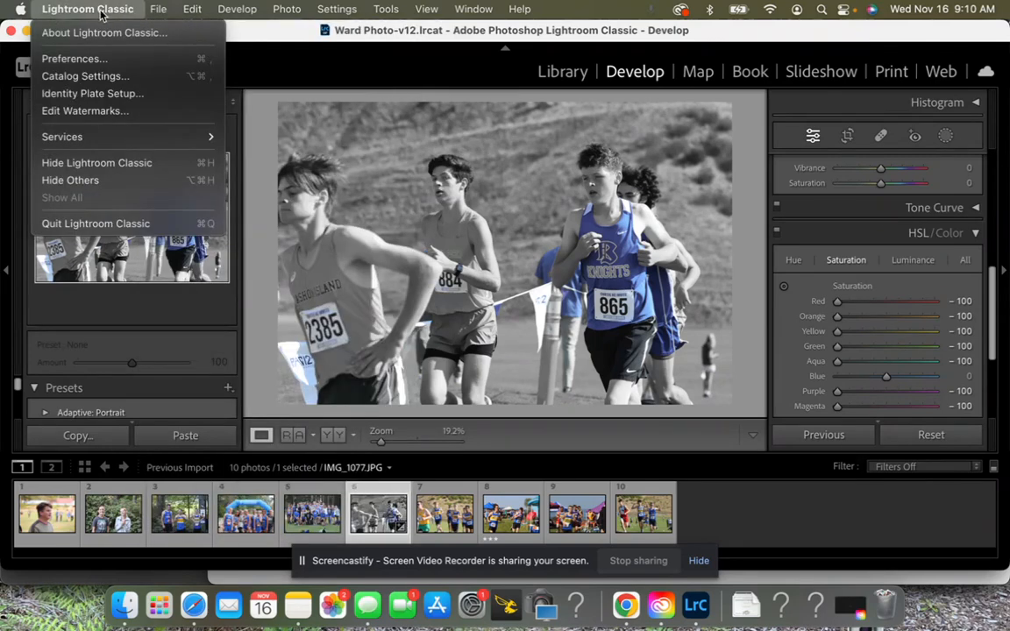
click(94, 115)
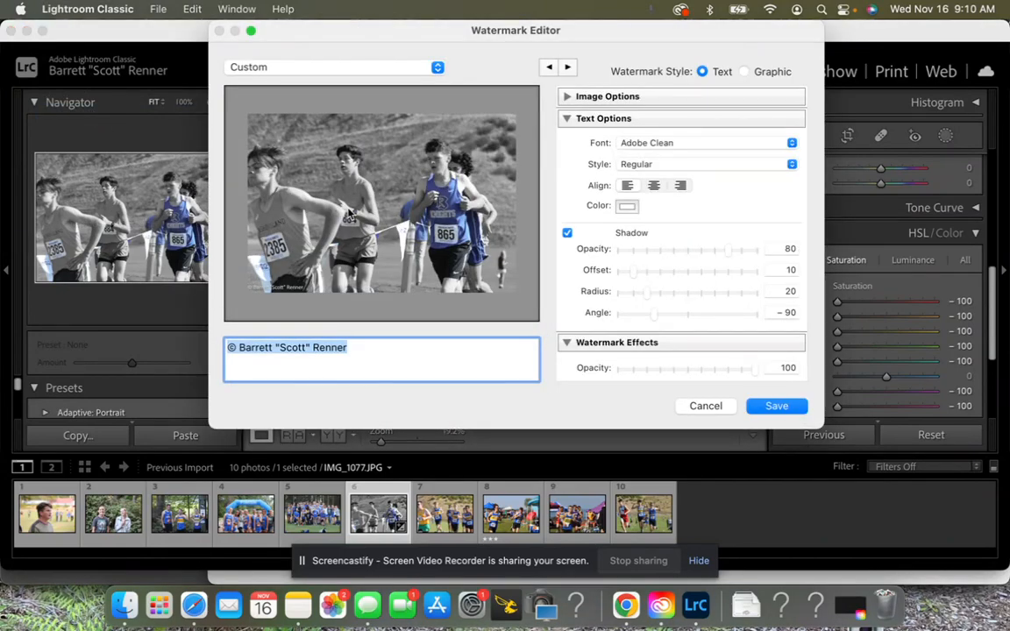
text(Scotty REnn)
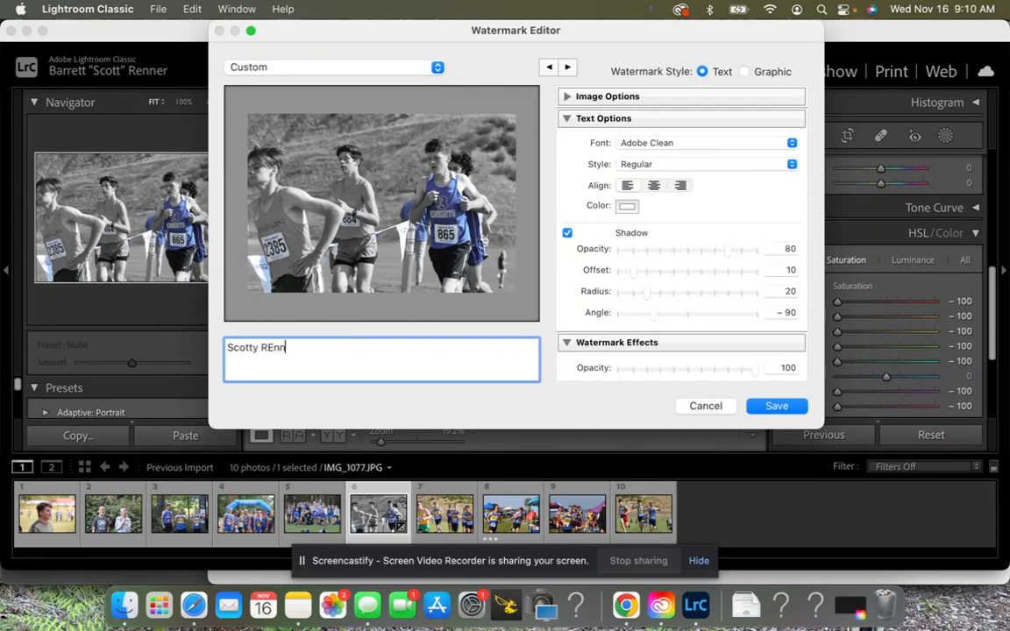
key(BackSpace)
key(BackSpace)
key(BackSpace)
text(enner Photography)
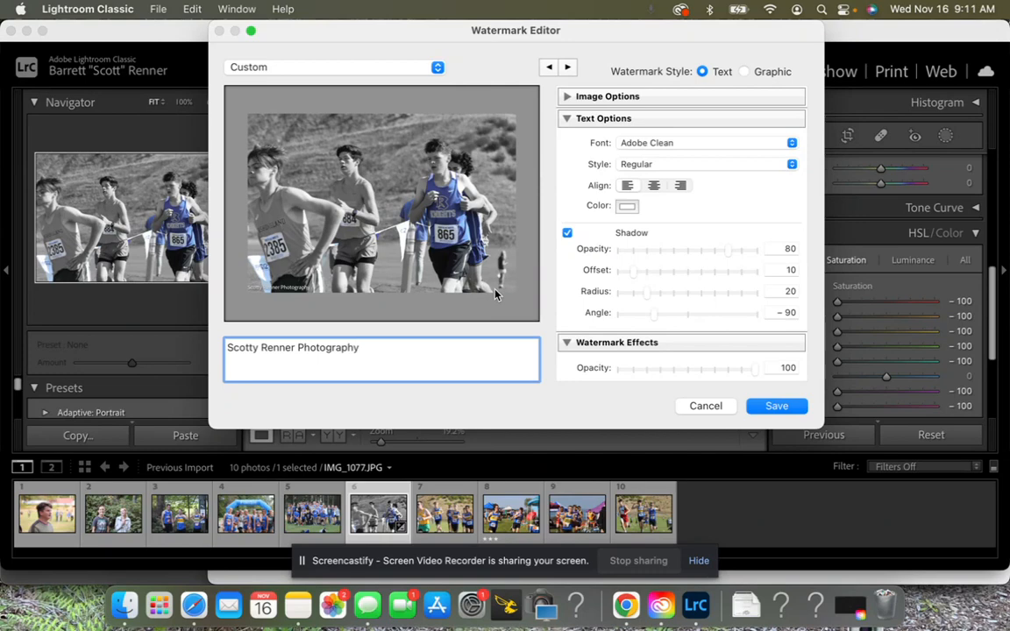
Anchor the watermark at the photo's bottom-right corner with a horizontal inset of 3 and a vertical inset of 2
scroll(732, 290, down, 5)
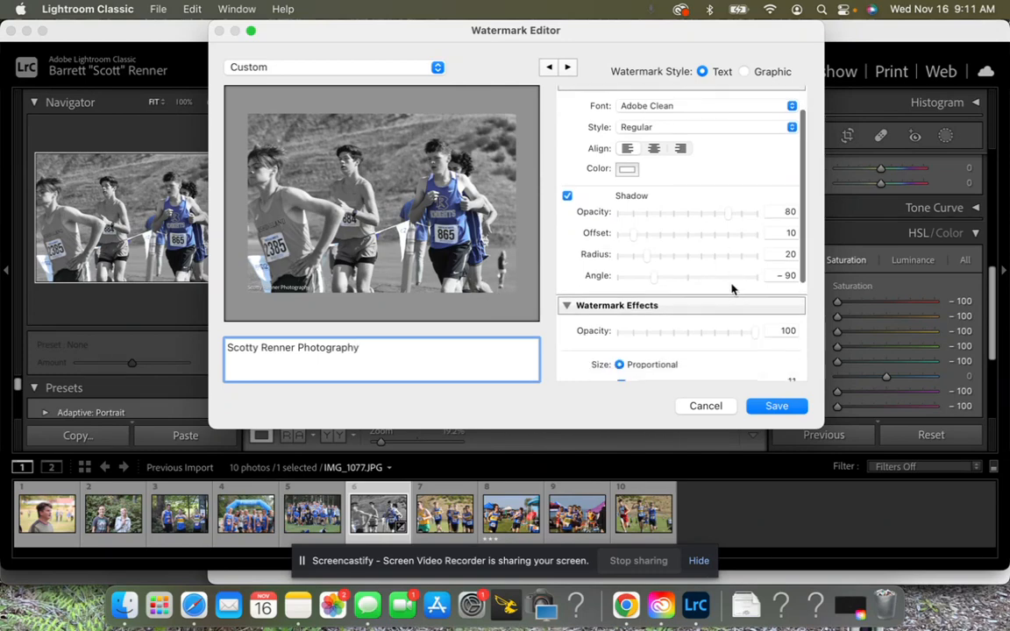
scroll(732, 289, down, 3)
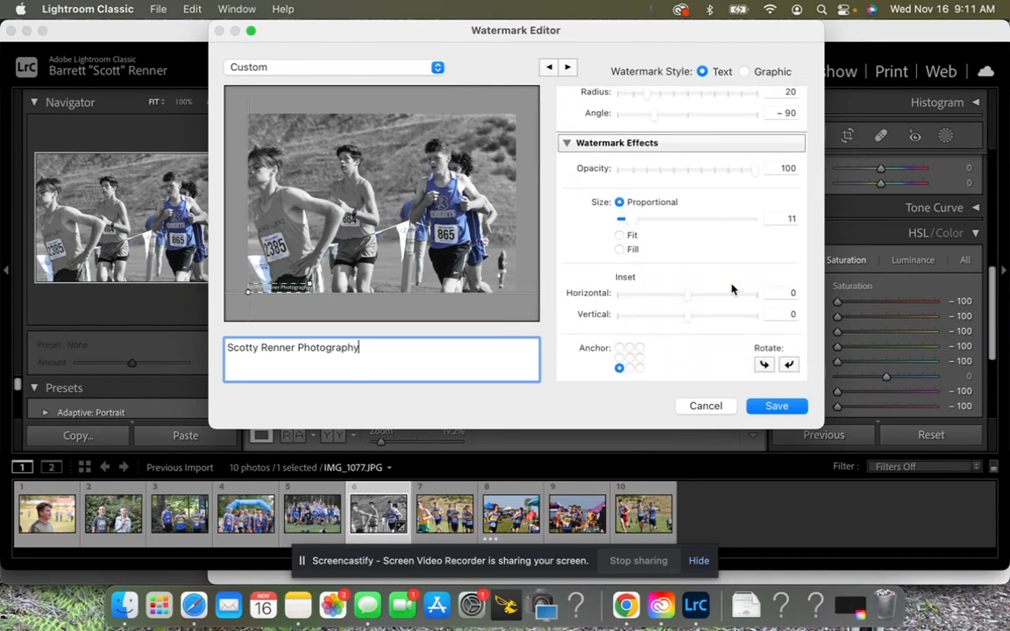
click(639, 368)
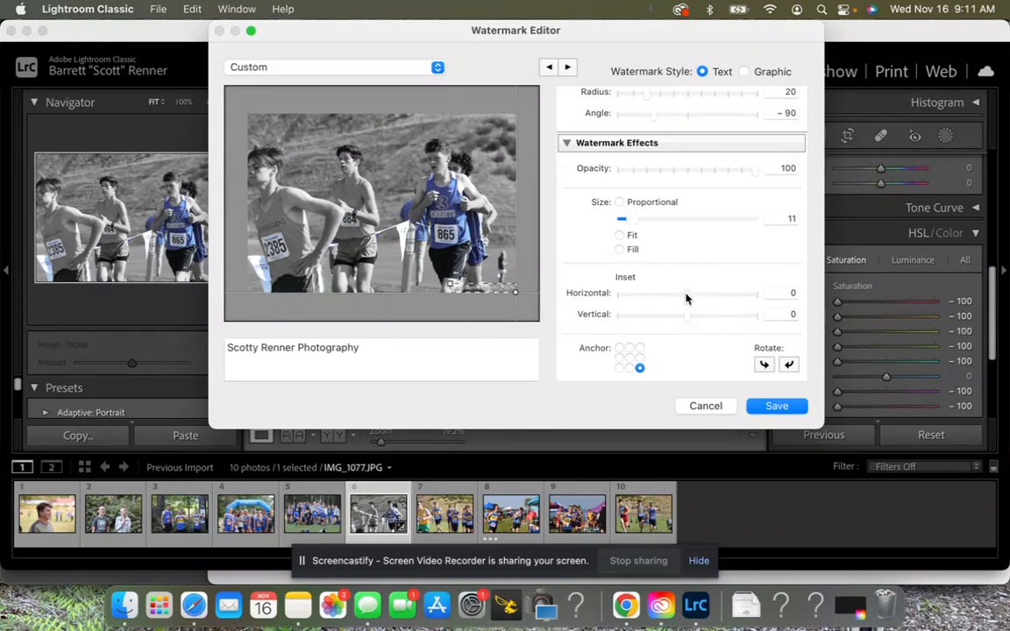
drag(686, 299, 699, 321)
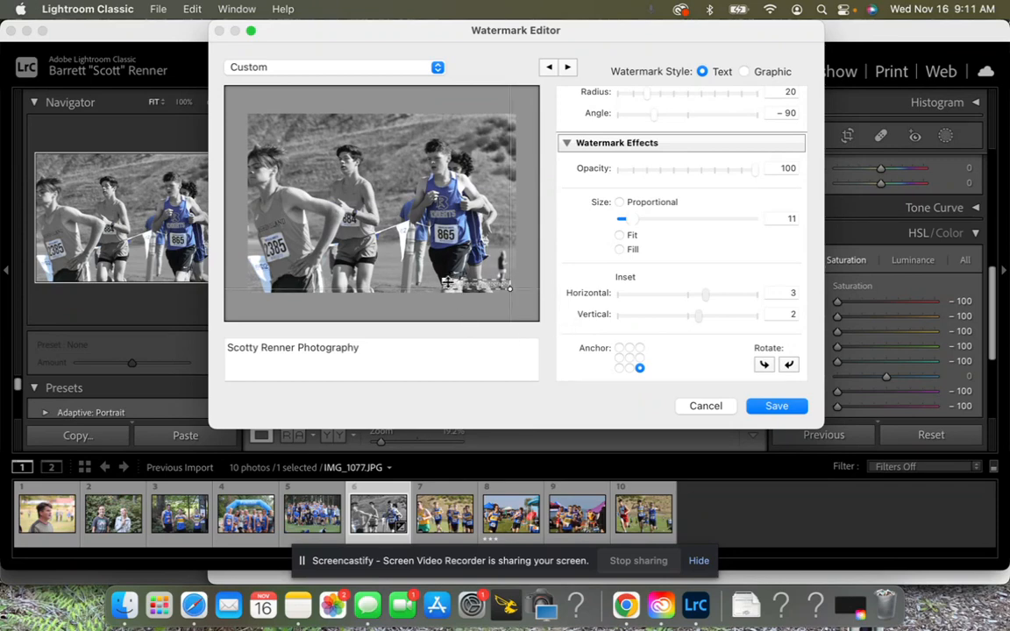
Anchor the watermark at the photo's center, enlarge it to size 46 and set its opacity to 11
scroll(707, 270, up, 3)
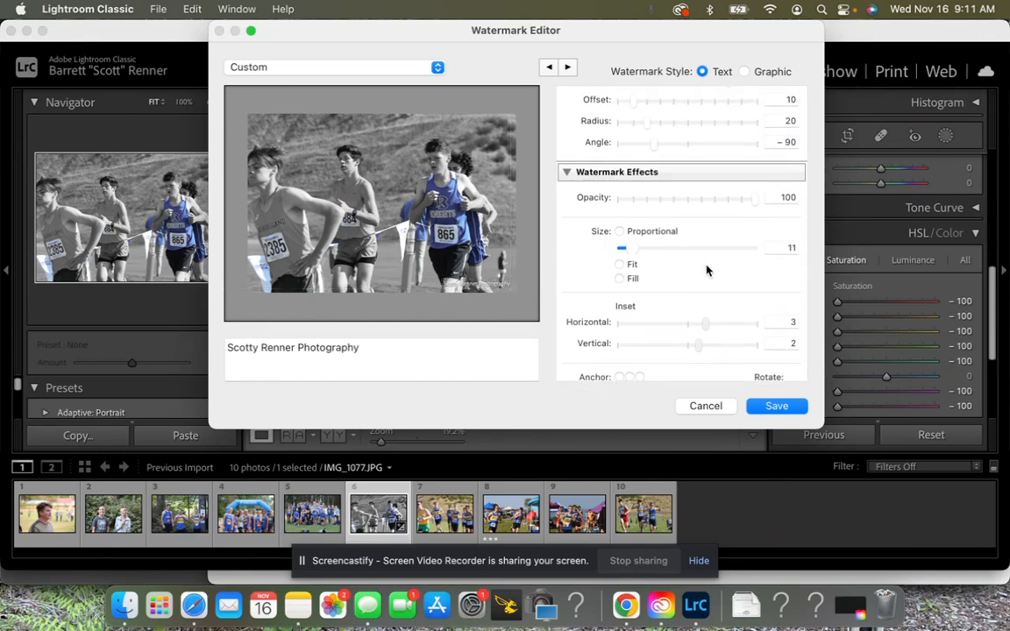
scroll(707, 270, up, 10)
scroll(707, 270, up, 3)
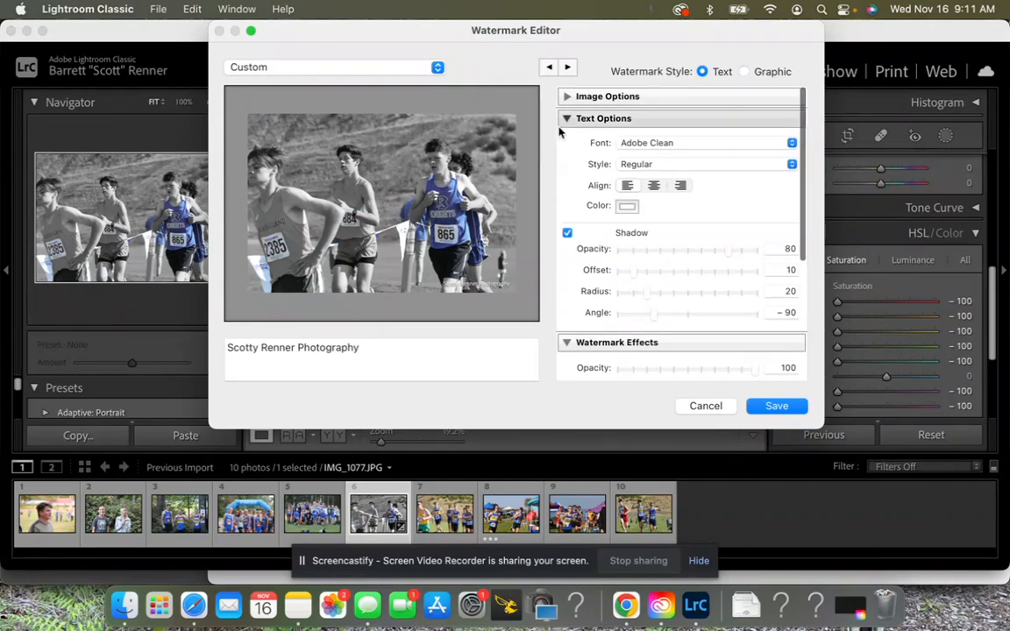
scroll(667, 298, down, 5)
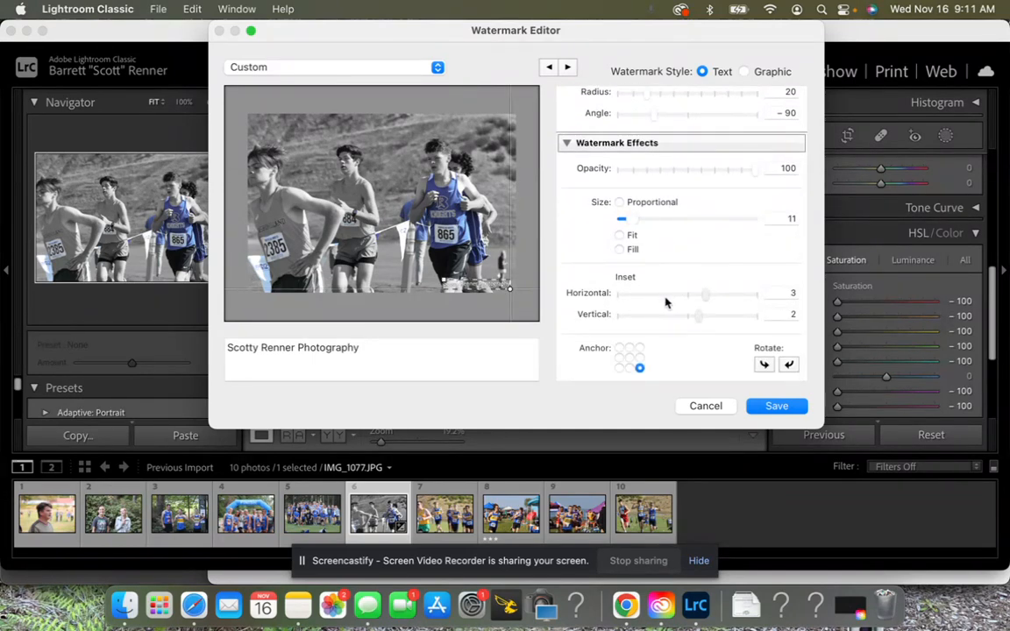
click(629, 357)
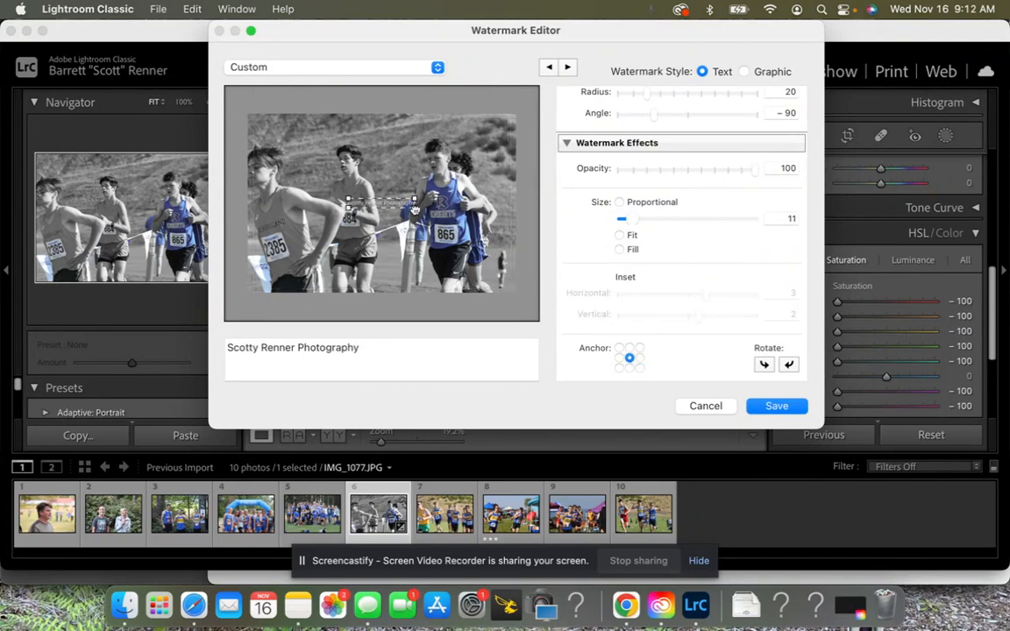
drag(414, 208, 514, 222)
drag(756, 170, 635, 183)
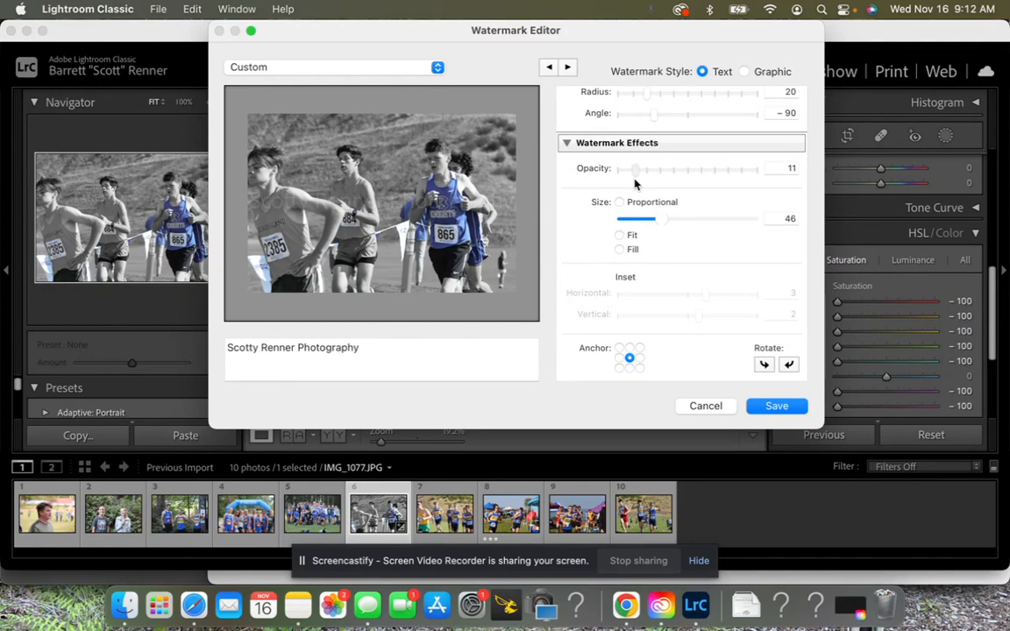
Save the watermark as a new preset named with the watermark text followed by "(White Center)"
triple_click(387, 344)
key(super+c)
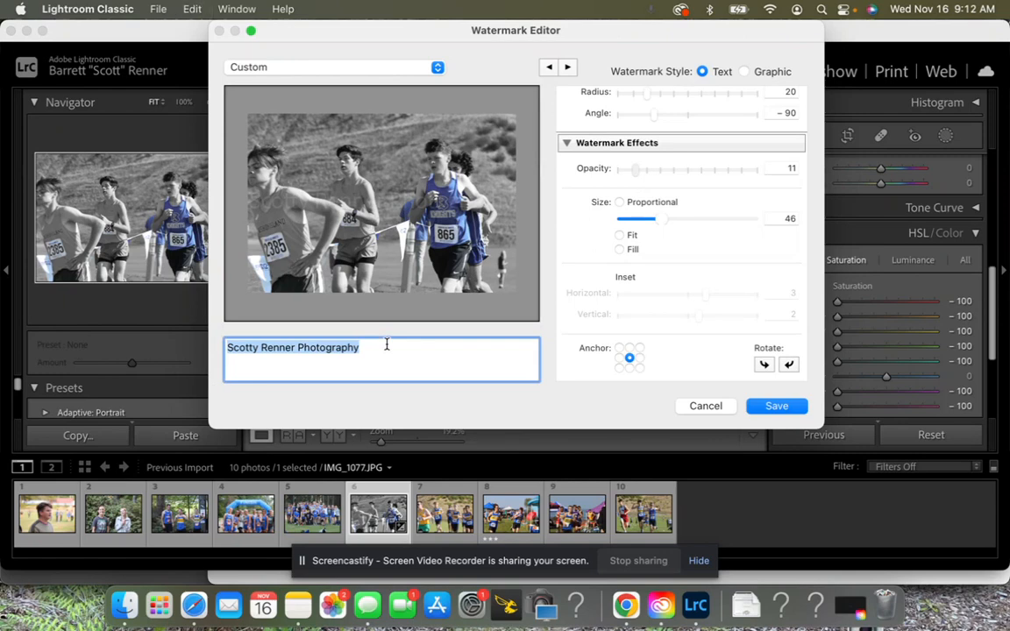
click(776, 406)
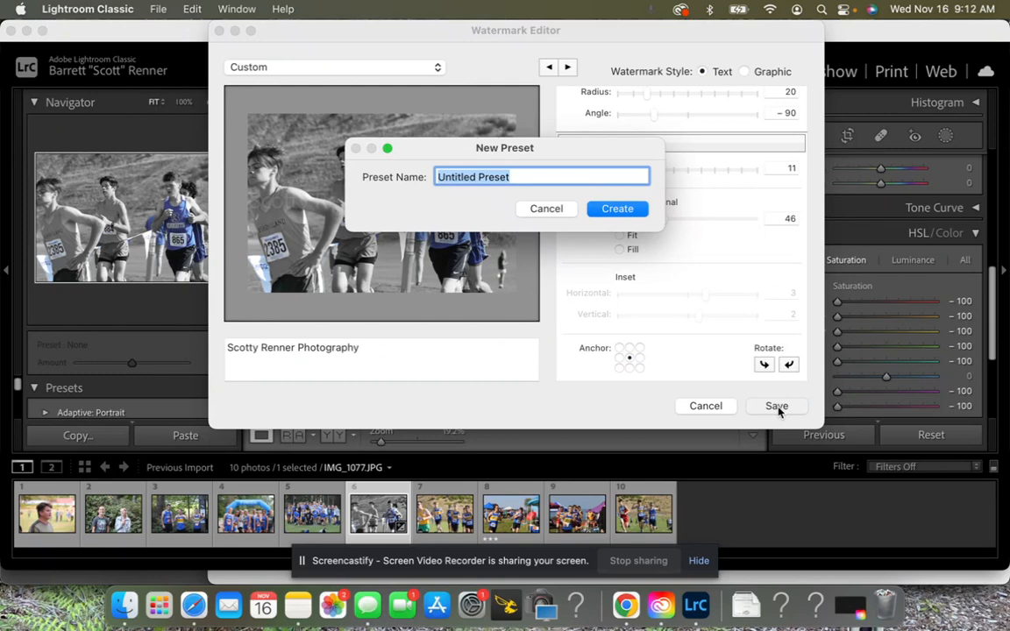
key(super+v)
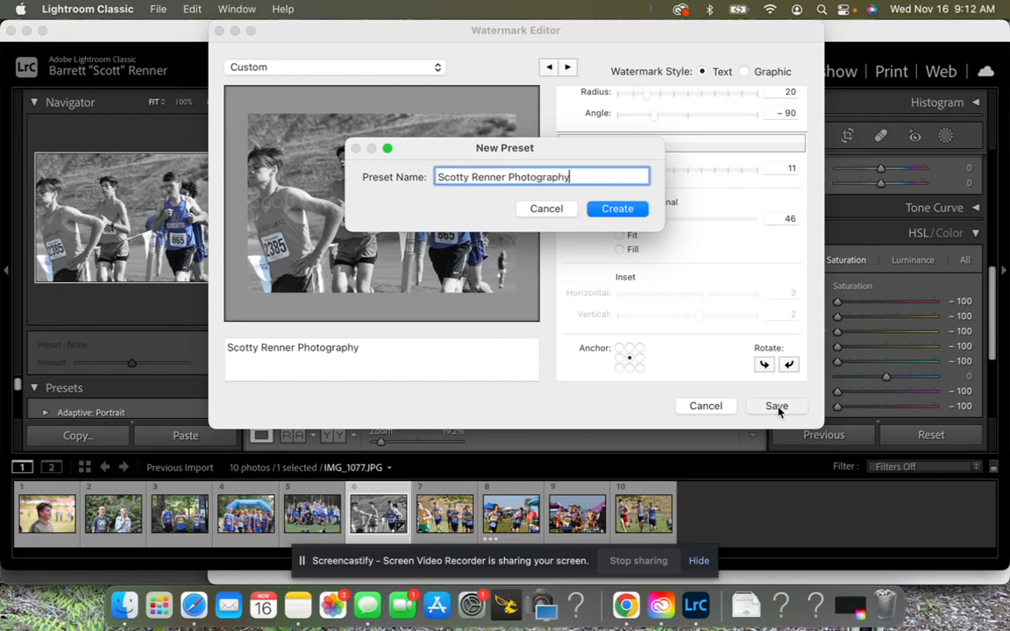
text((White Center))
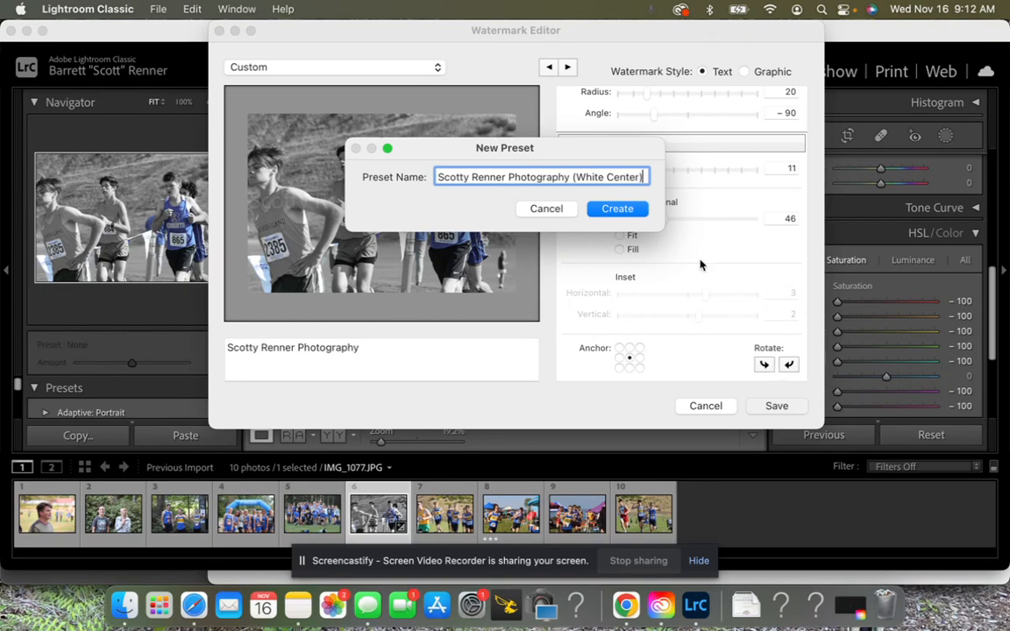
click(617, 208)
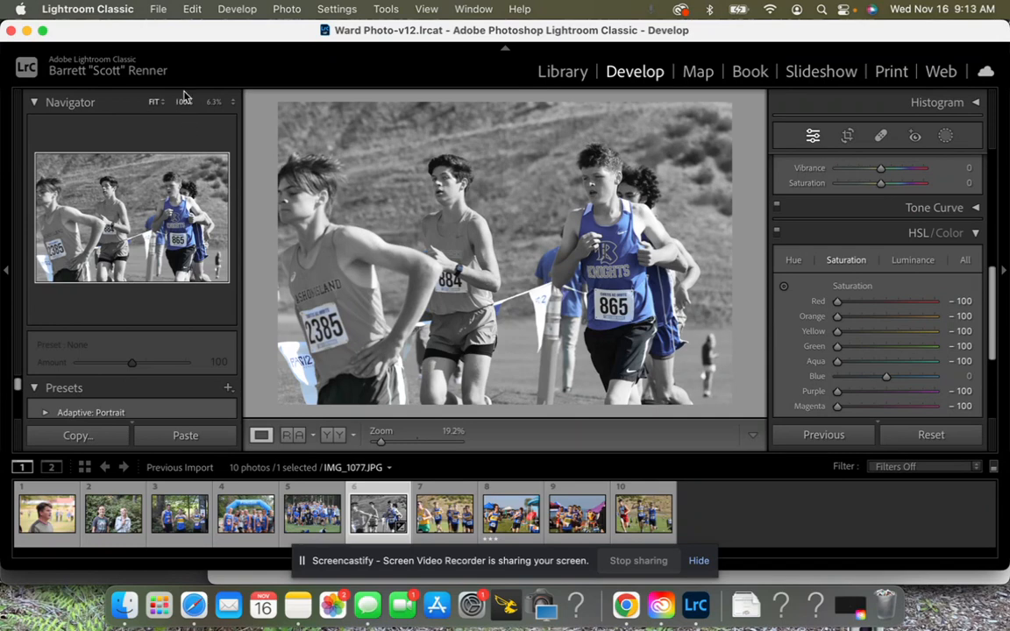
Open the export settings for IMG_1077 and review the File Naming and Video options
click(159, 10)
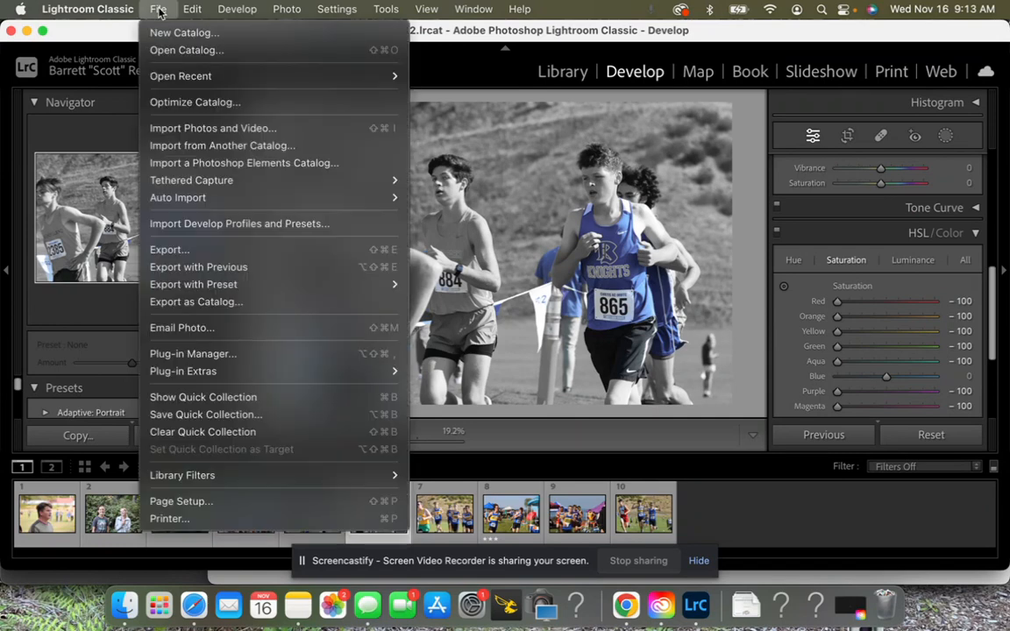
click(221, 252)
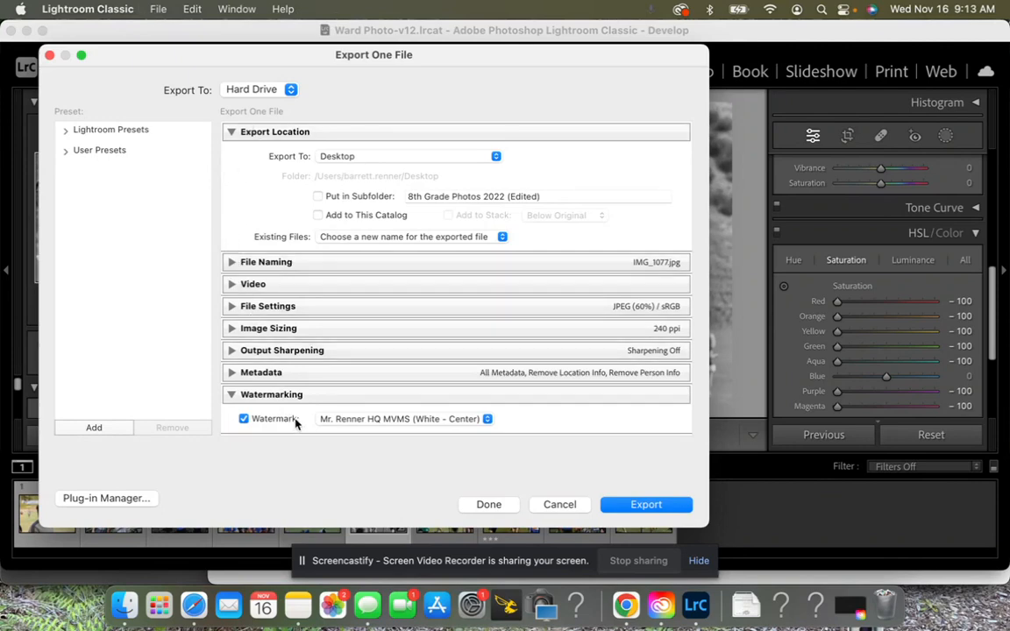
click(233, 262)
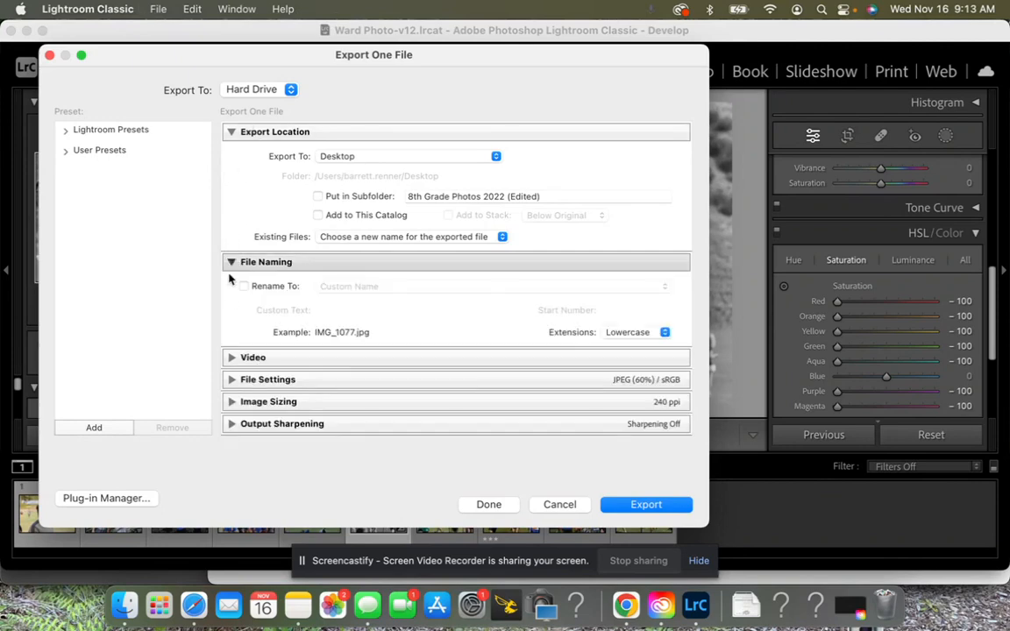
click(232, 358)
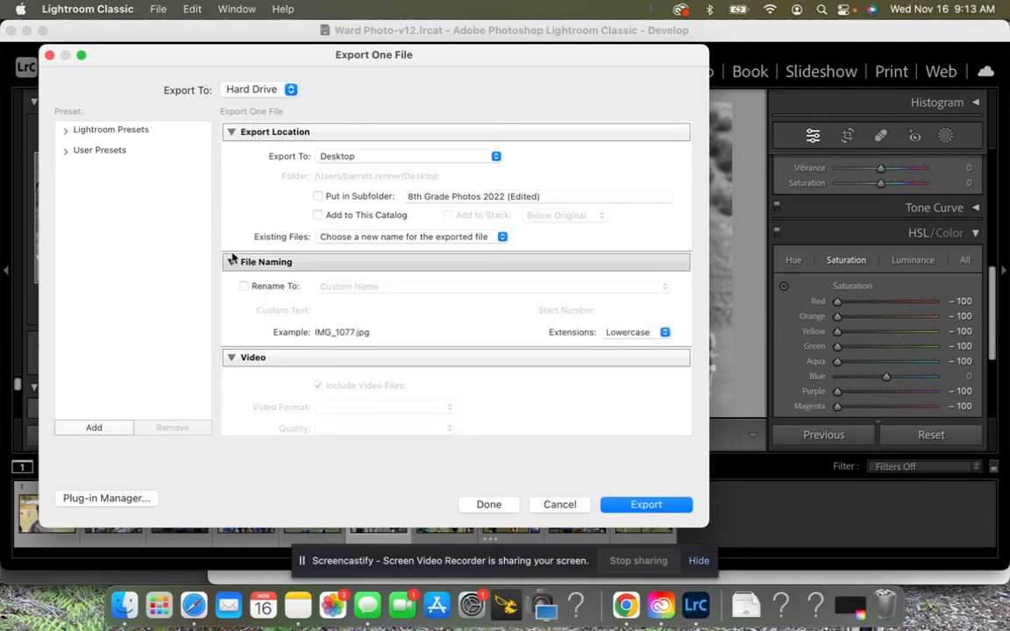
click(231, 262)
click(231, 284)
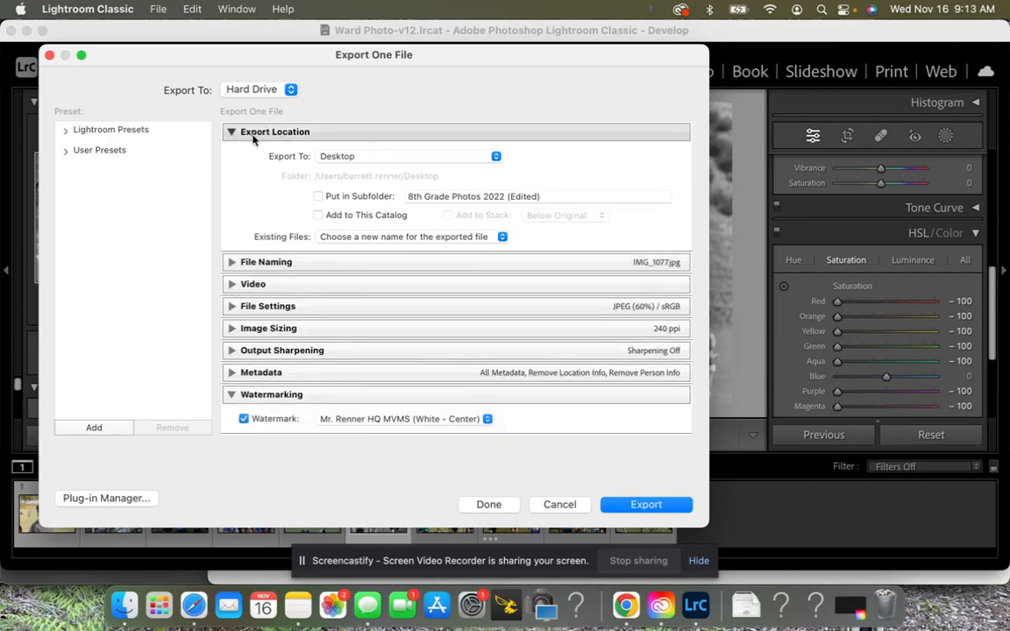
Enable watermarking with the new "Photography (White Center)" preset and export the photo to the Desktop
scroll(308, 296, down, 3)
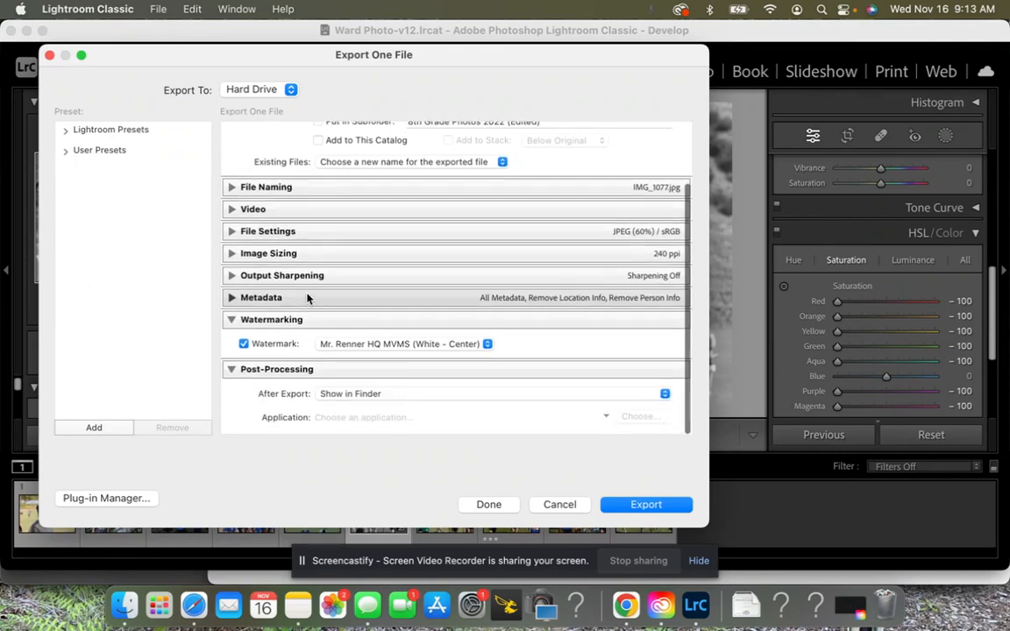
click(244, 346)
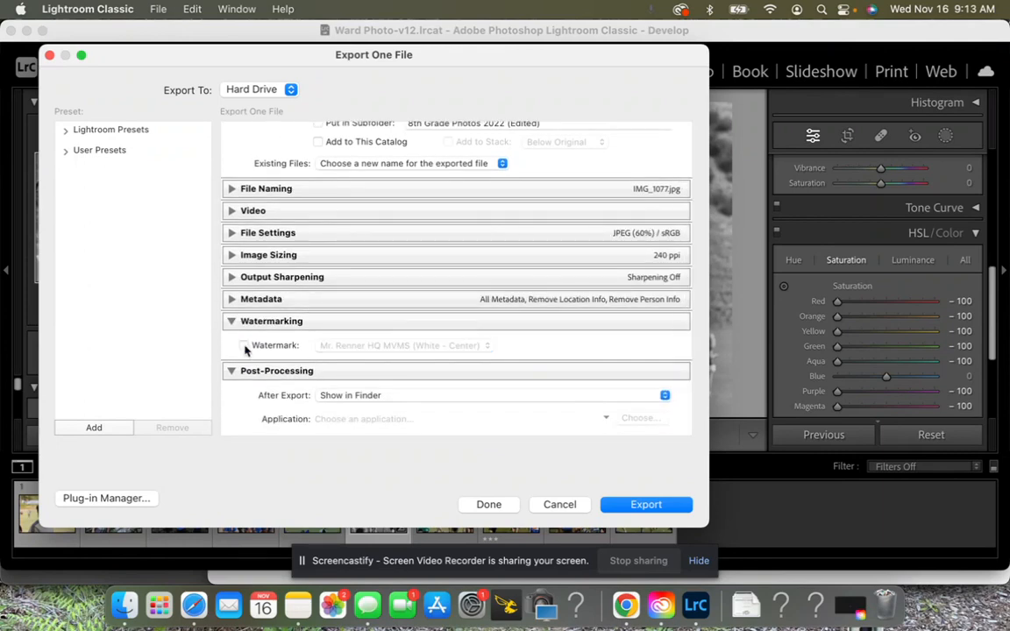
click(245, 346)
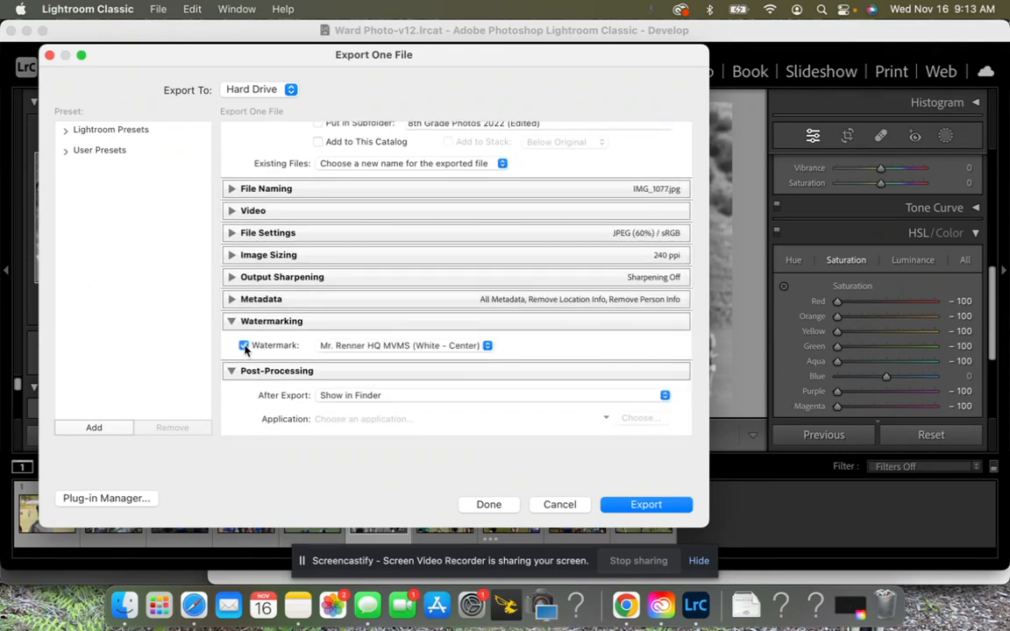
click(379, 347)
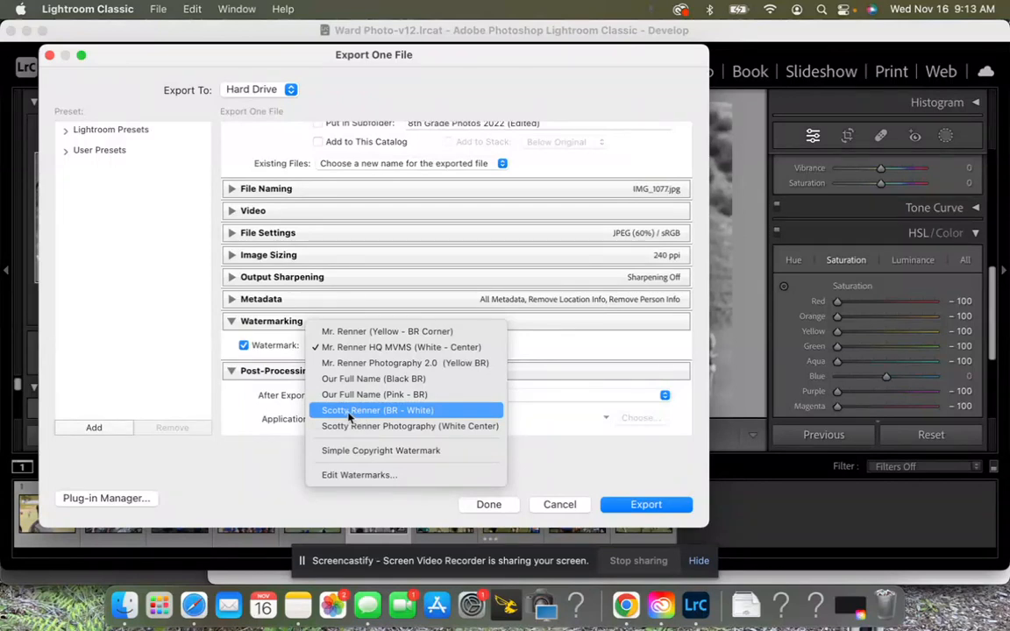
click(421, 426)
scroll(307, 359, up, 3)
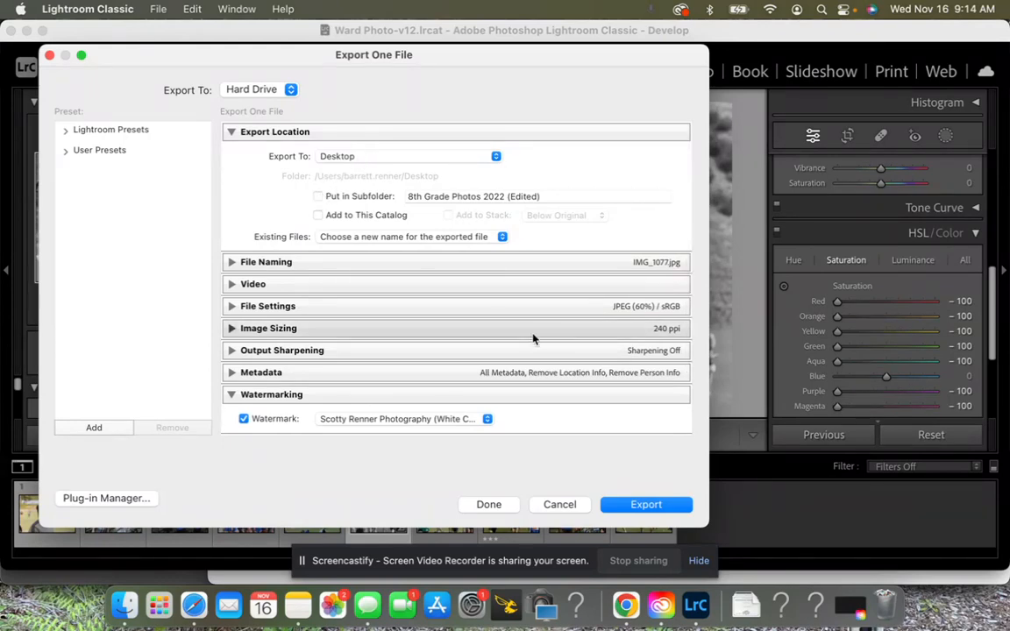
click(646, 505)
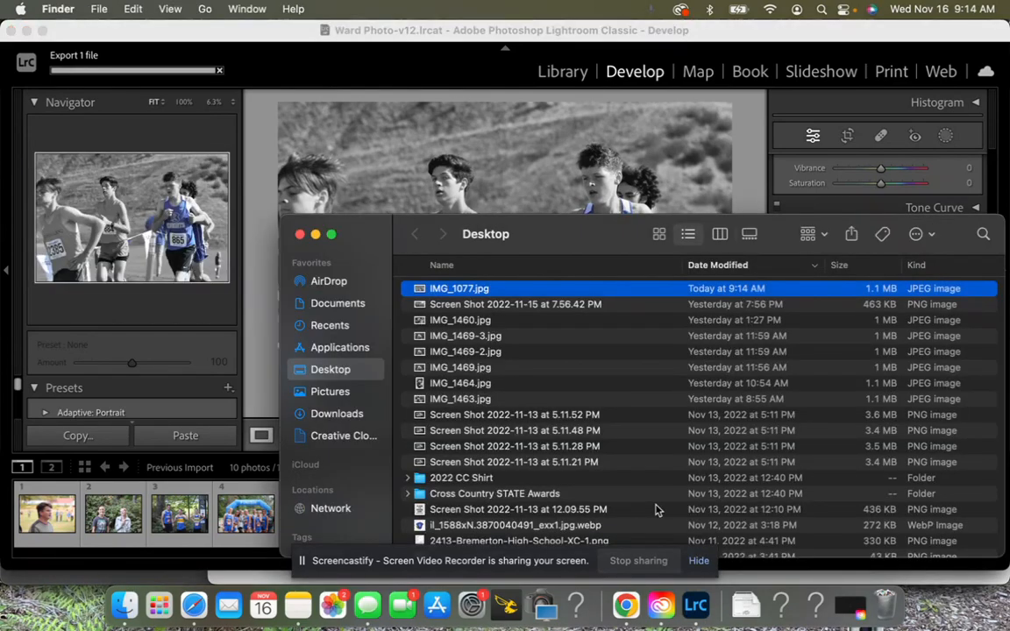
Preview the exported IMG_1077.jpg in Finder to inspect its watermark, and close the Finder window
key(space)
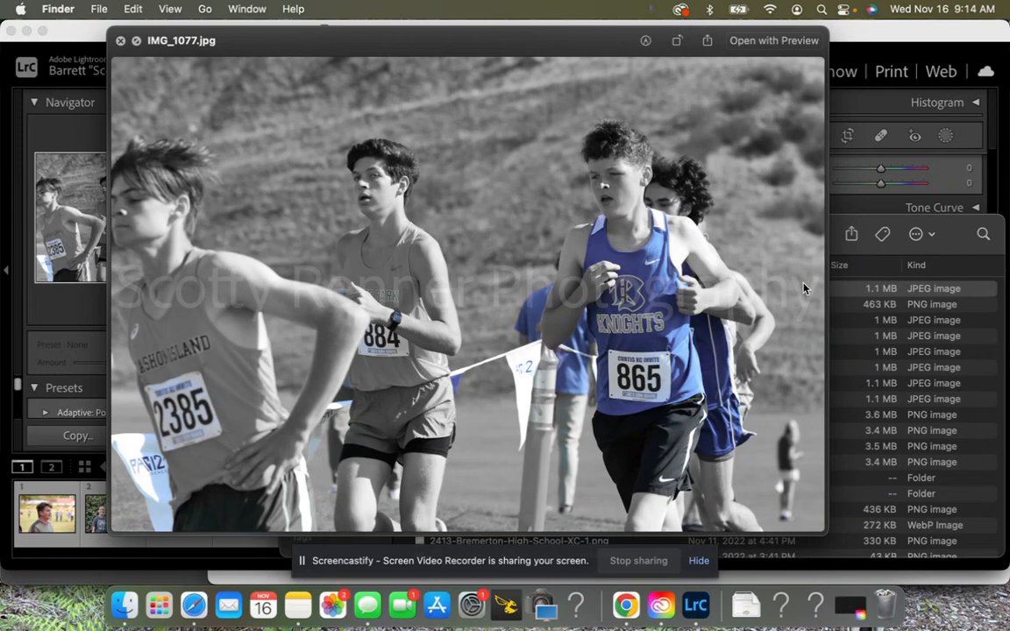
key(space)
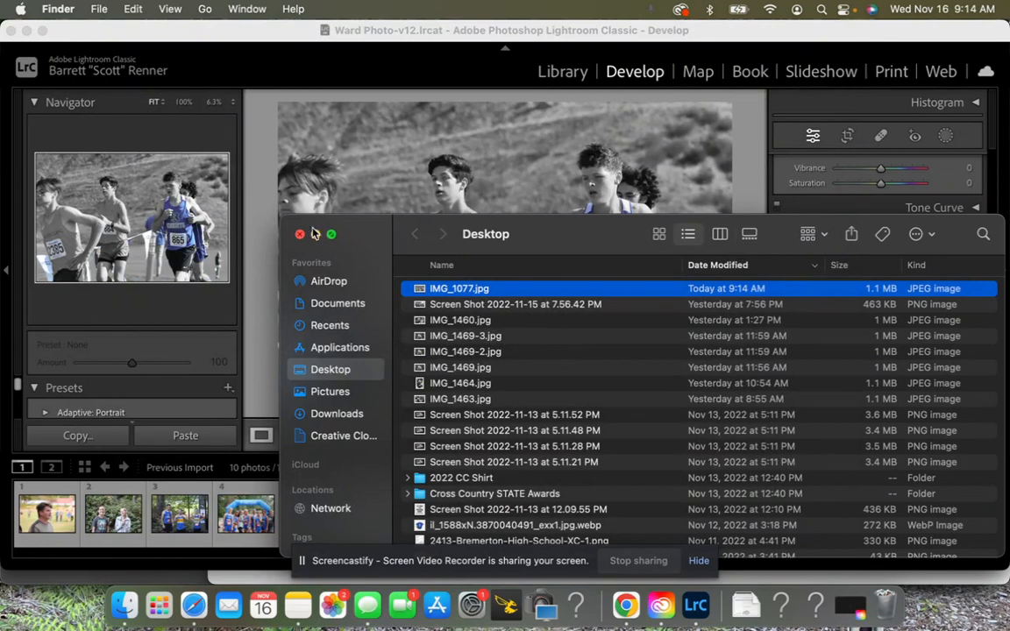
click(272, 211)
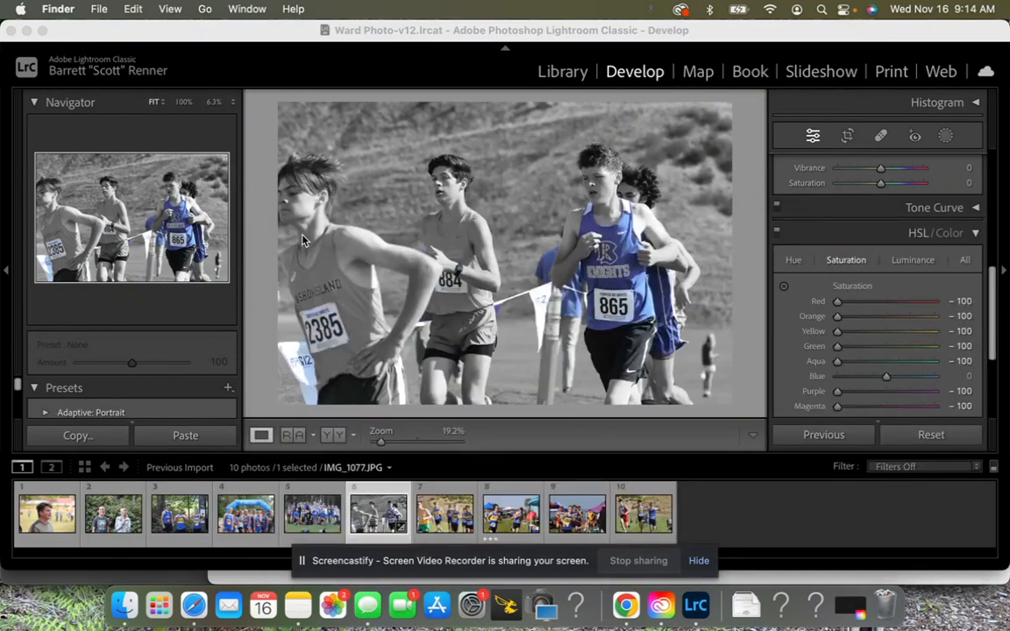